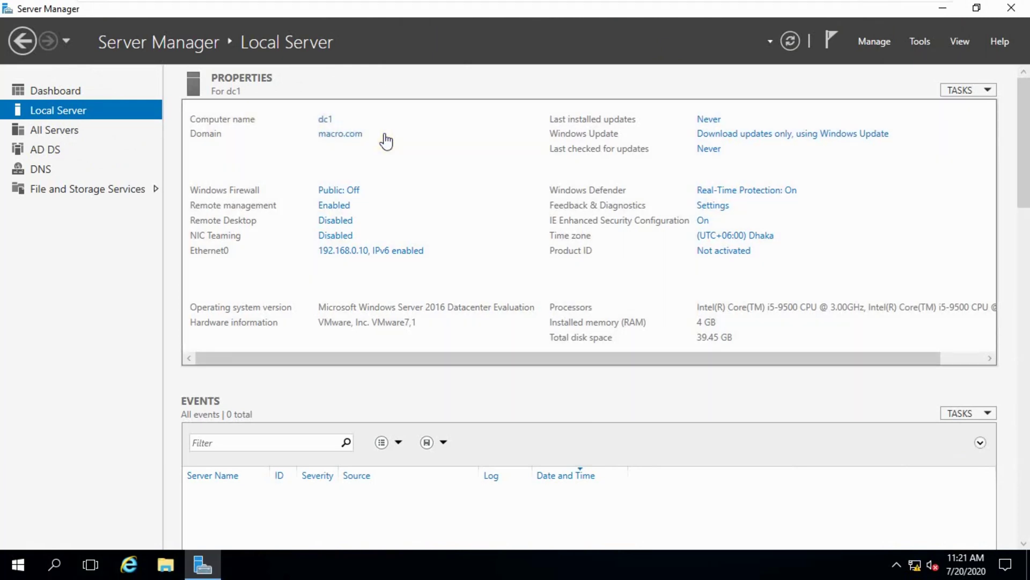
pyautogui.press('super+plus')
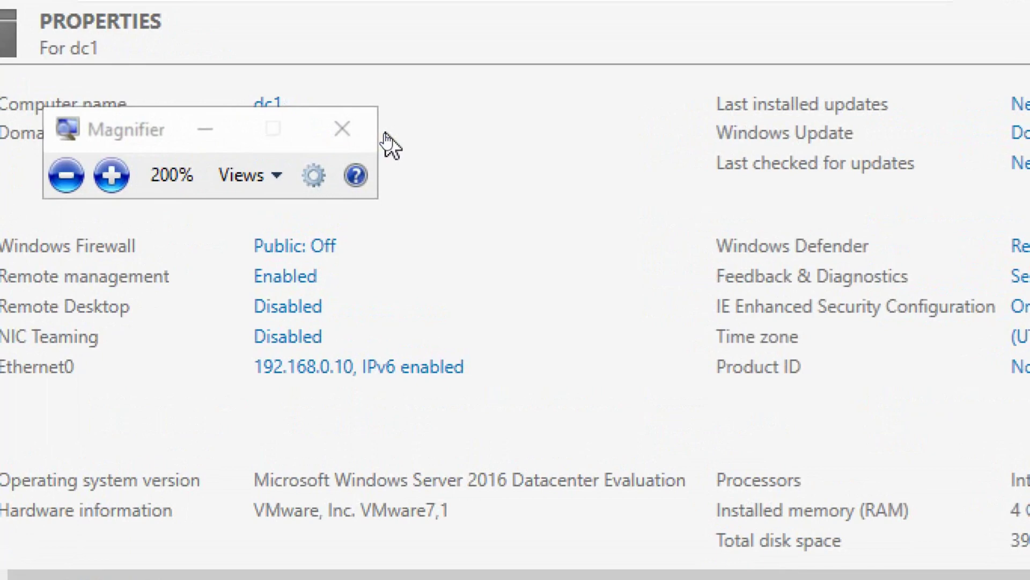
pyautogui.moveTo(143, 128); pyautogui.dragTo(165, 353)
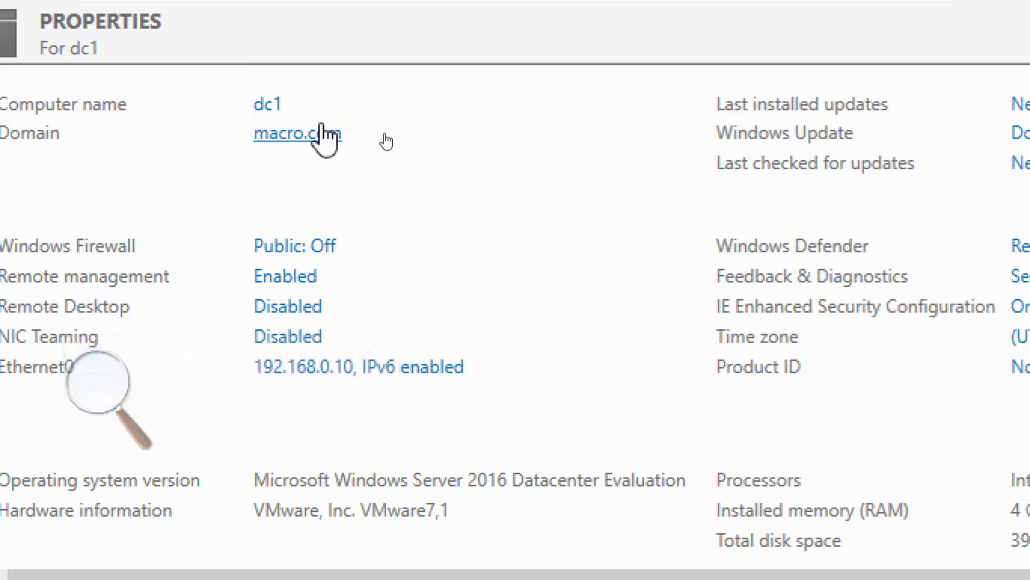
pyautogui.press('super+Escape')
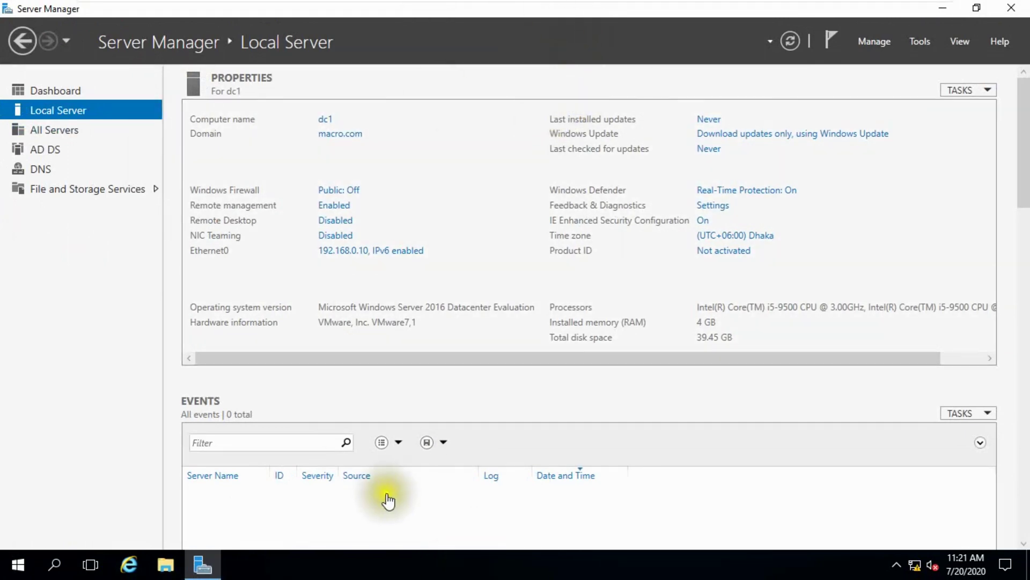
# Step: Open DNS Manager on DC1 and expand Forward Lookup Zones to show _msdcs.macro.com and macro.com
pyautogui.click(919, 41)
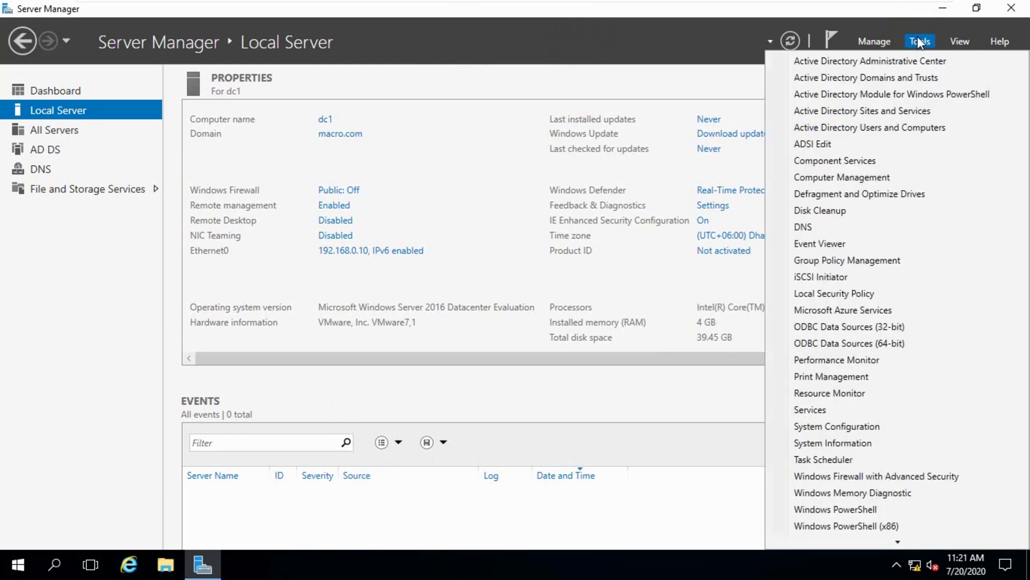
pyautogui.click(809, 224)
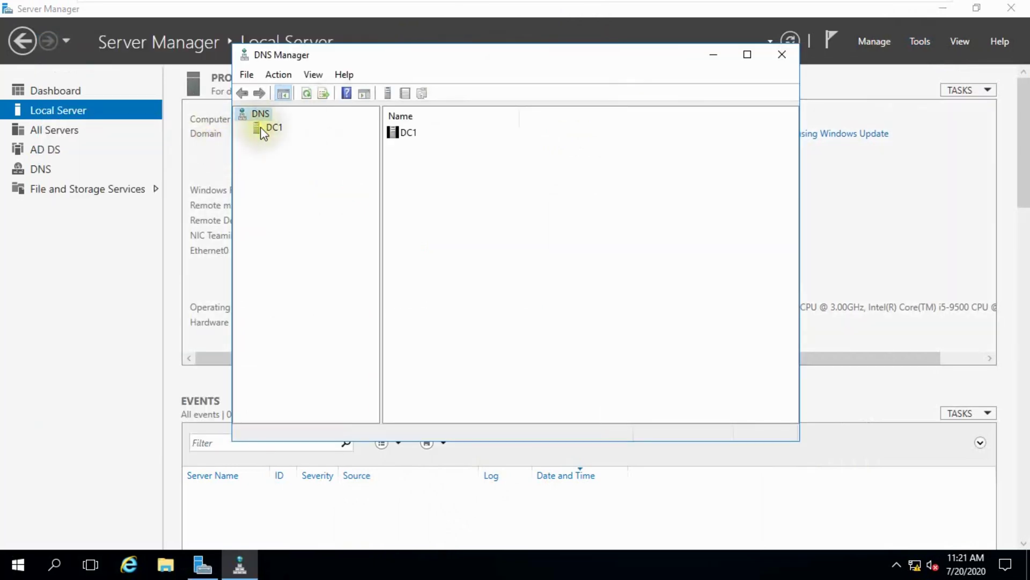
pyautogui.doubleClick(264, 127)
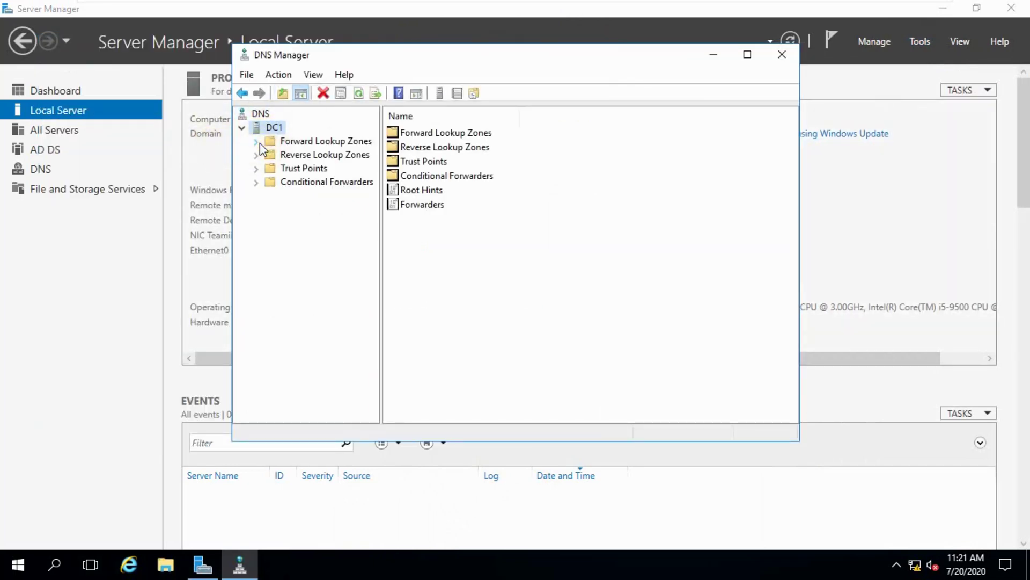
pyautogui.click(260, 143)
pyautogui.click(260, 143)
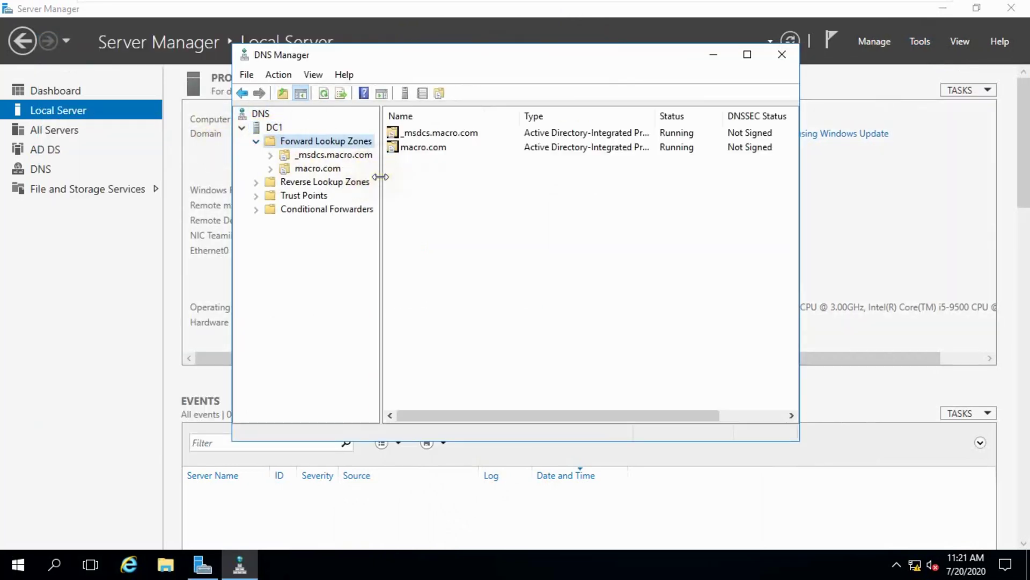
pyautogui.moveTo(381, 183); pyautogui.dragTo(457, 189)
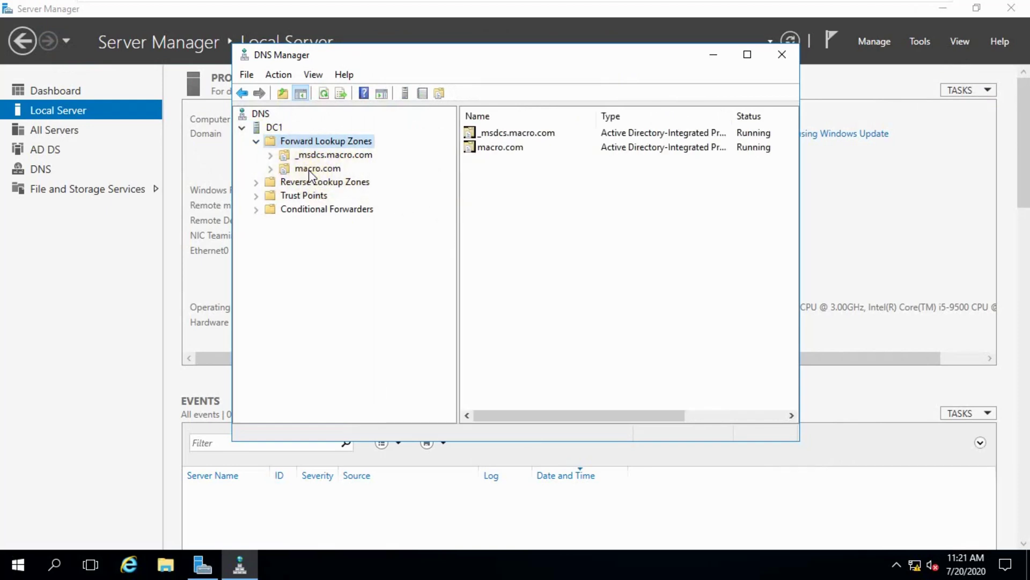
# Step: Create an AD-integrated primary zone contoso.com with domain-wide replication and secure-only dynamic updates
pyautogui.rightClick(299, 143)
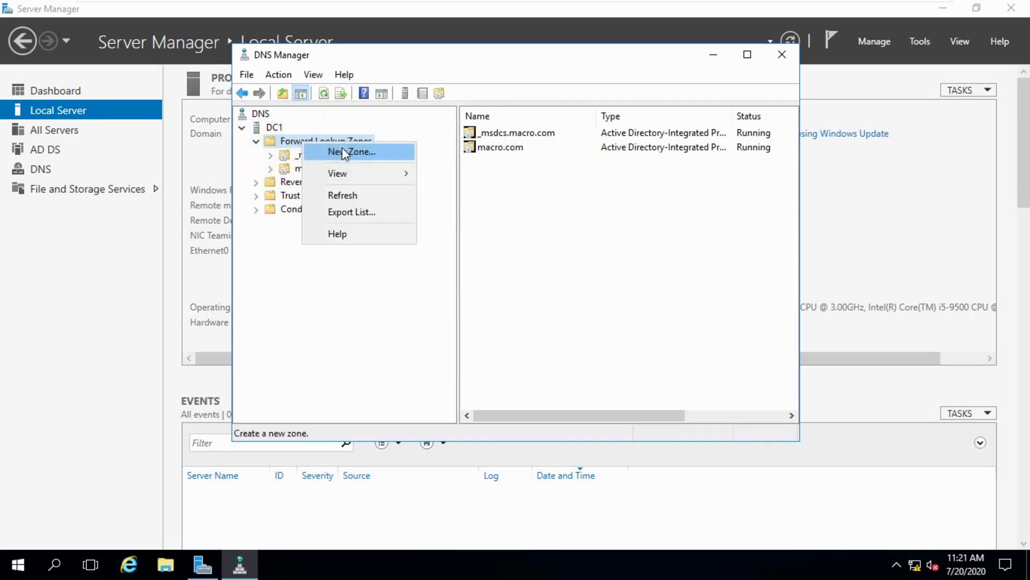
pyautogui.click(343, 153)
pyautogui.click(506, 334)
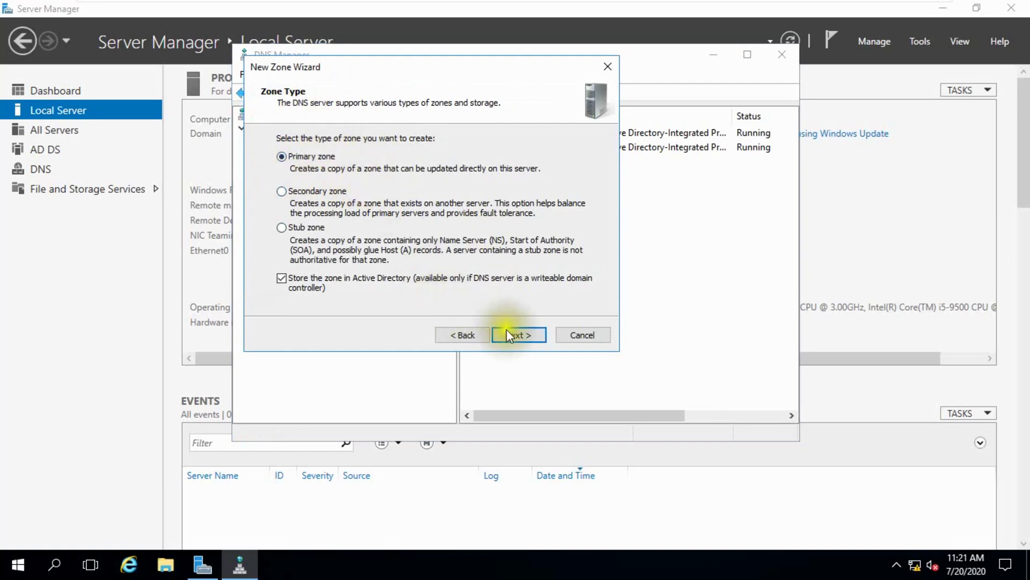
pyautogui.click(506, 330)
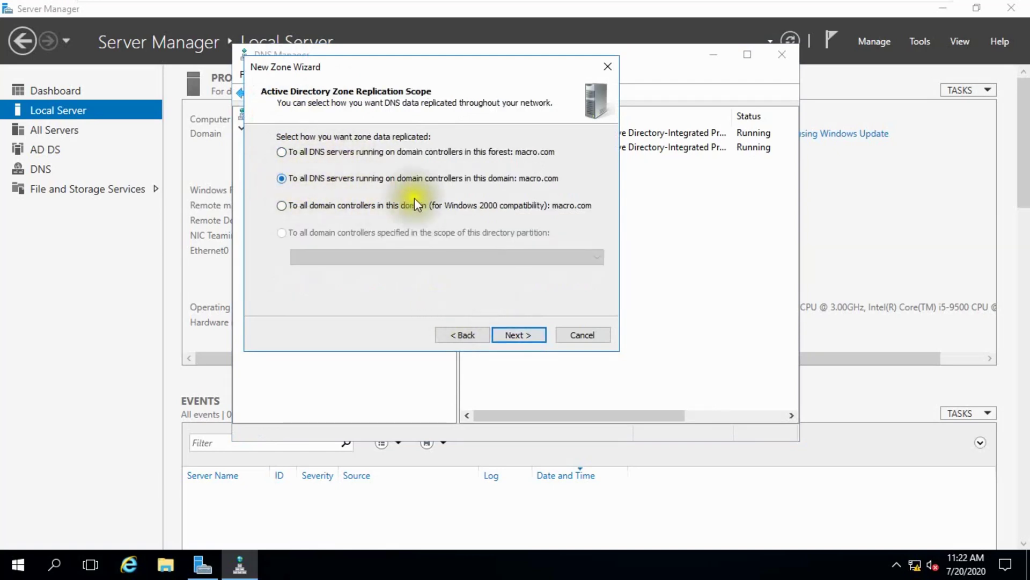
pyautogui.click(513, 334)
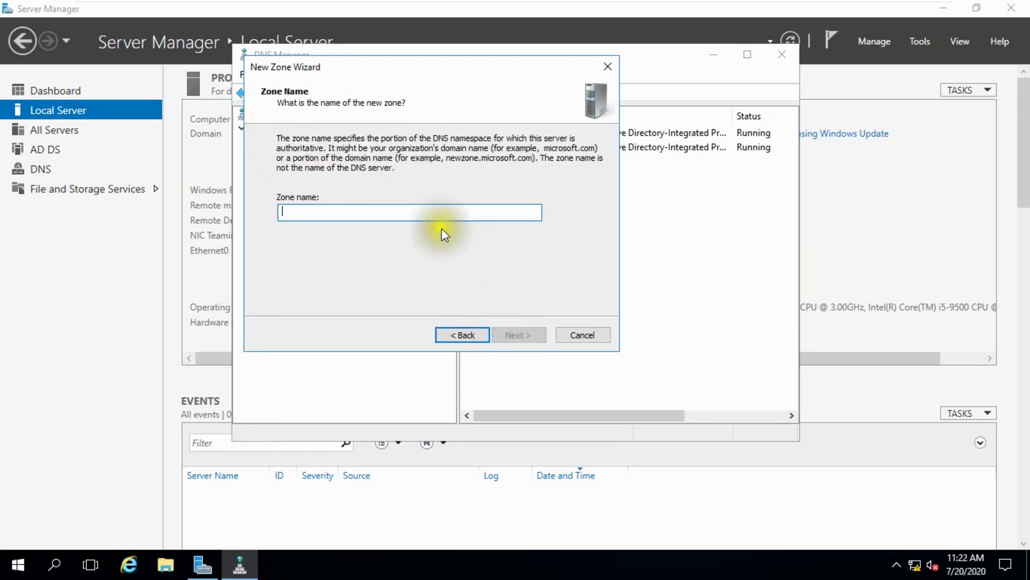
pyautogui.write('conto')
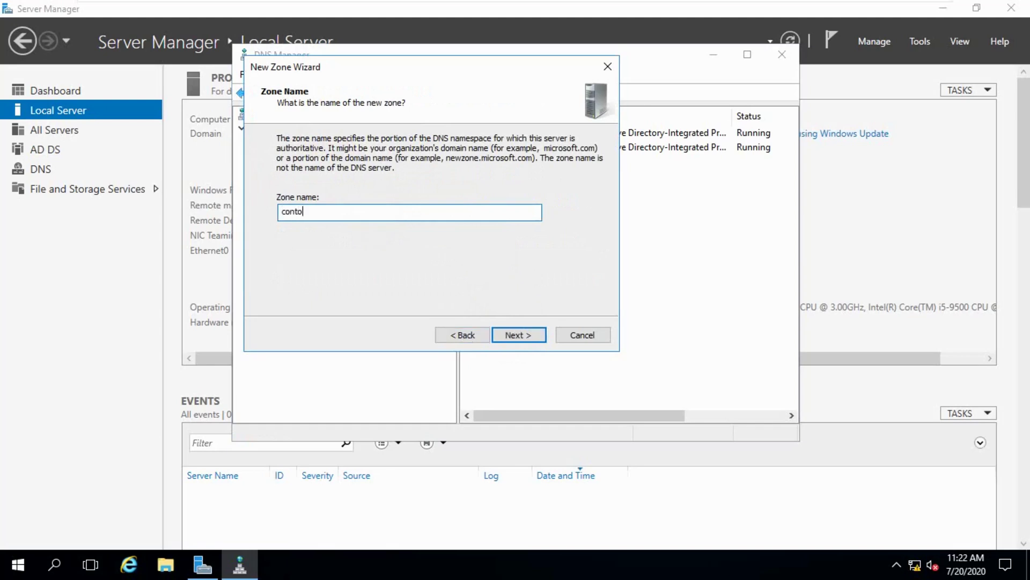
pyautogui.write('so.com')
pyautogui.click(505, 333)
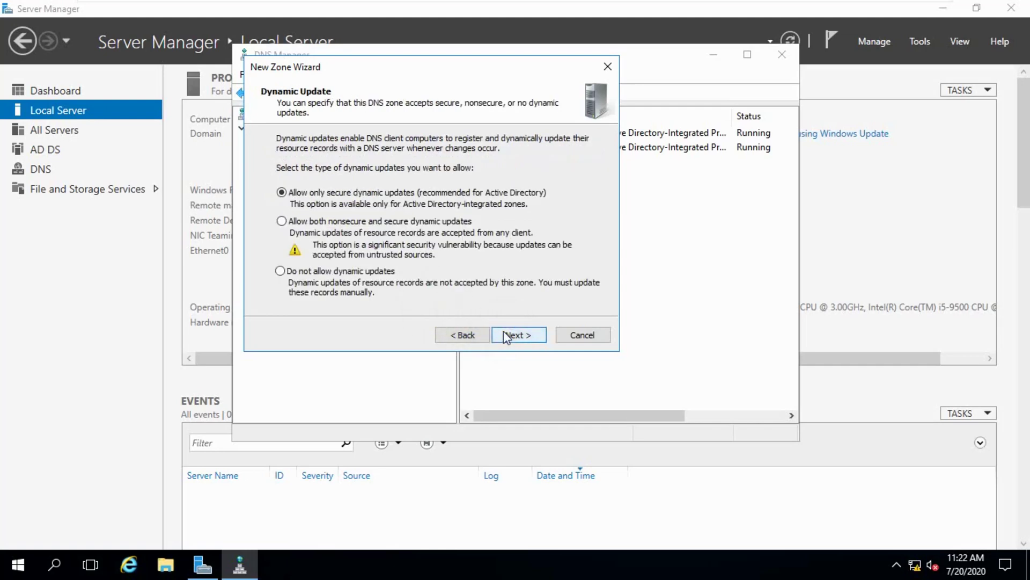
pyautogui.click(505, 336)
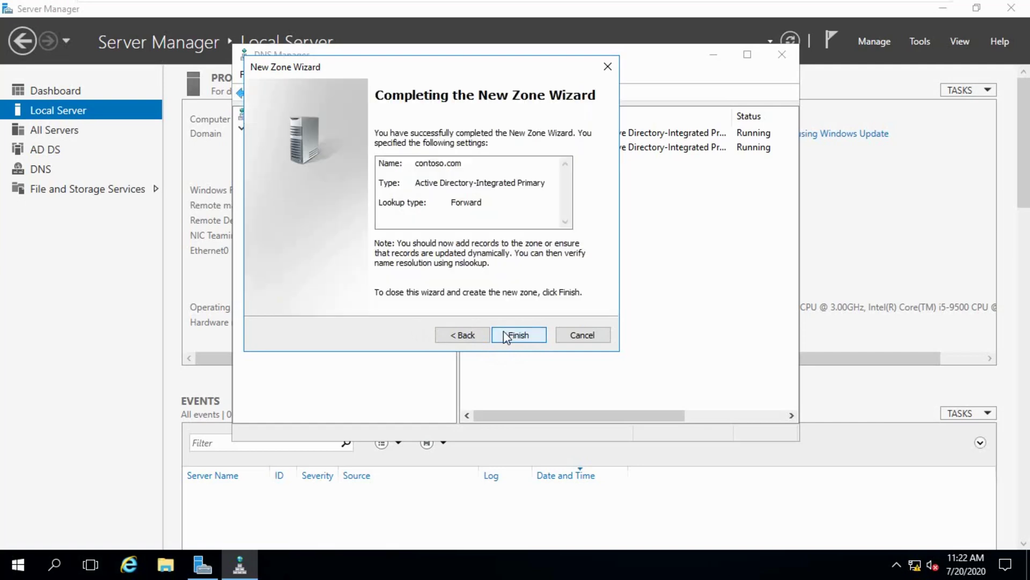
pyautogui.click(506, 337)
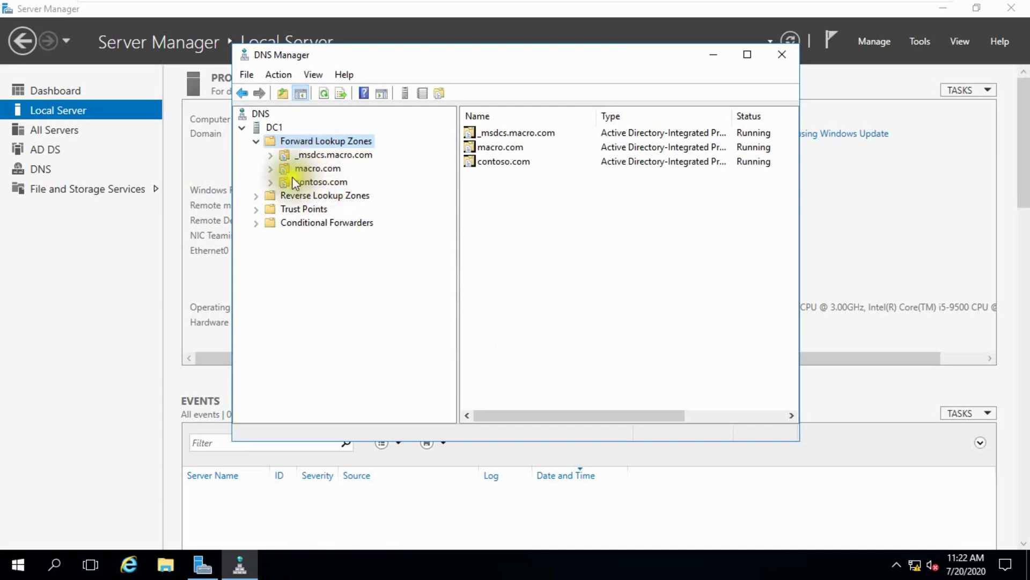
# Step: Review contoso.com's SOA and NS records in a maximized DNS Manager, then minimize it
pyautogui.click(279, 182)
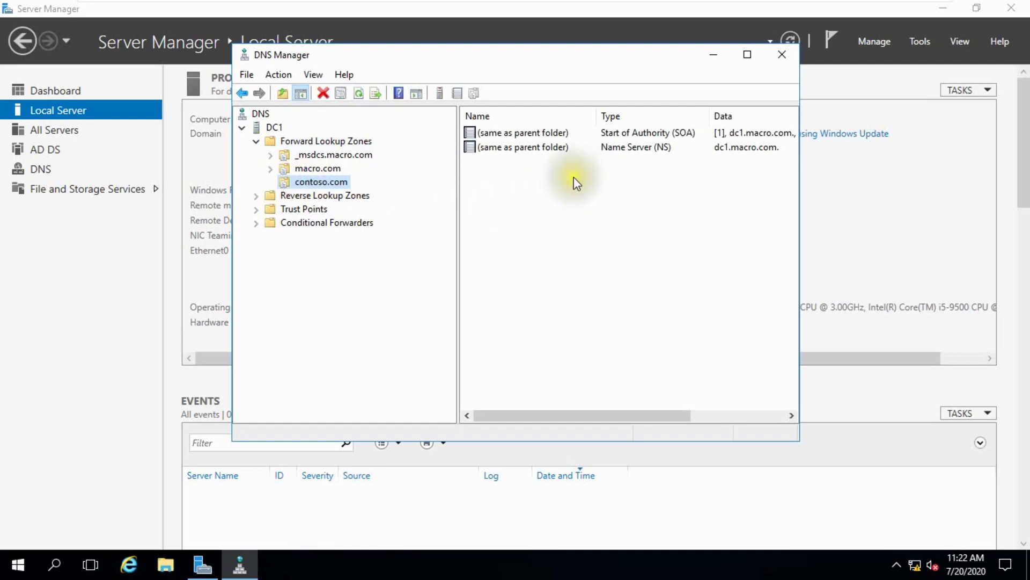
pyautogui.click(747, 55)
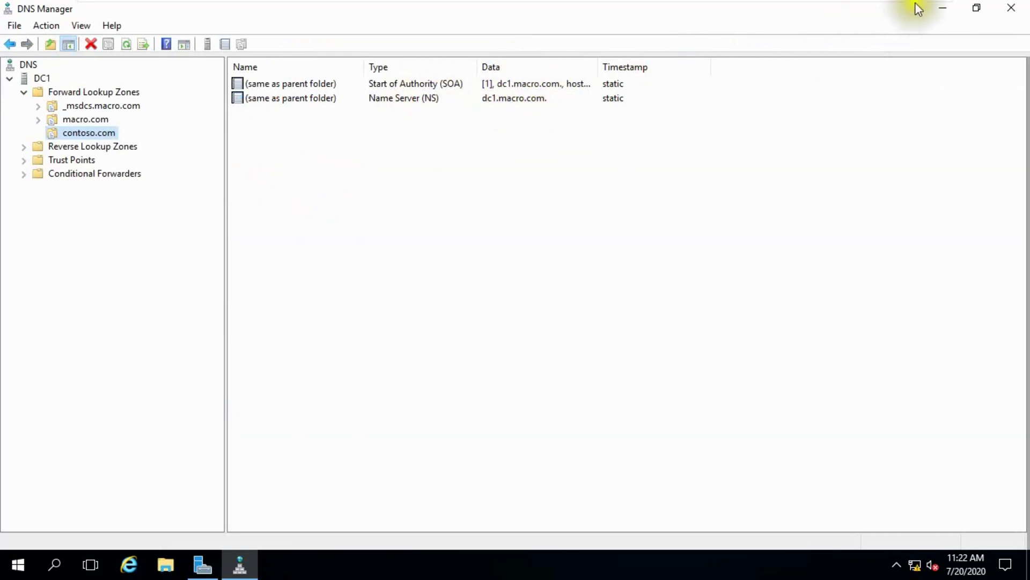
pyautogui.click(942, 12)
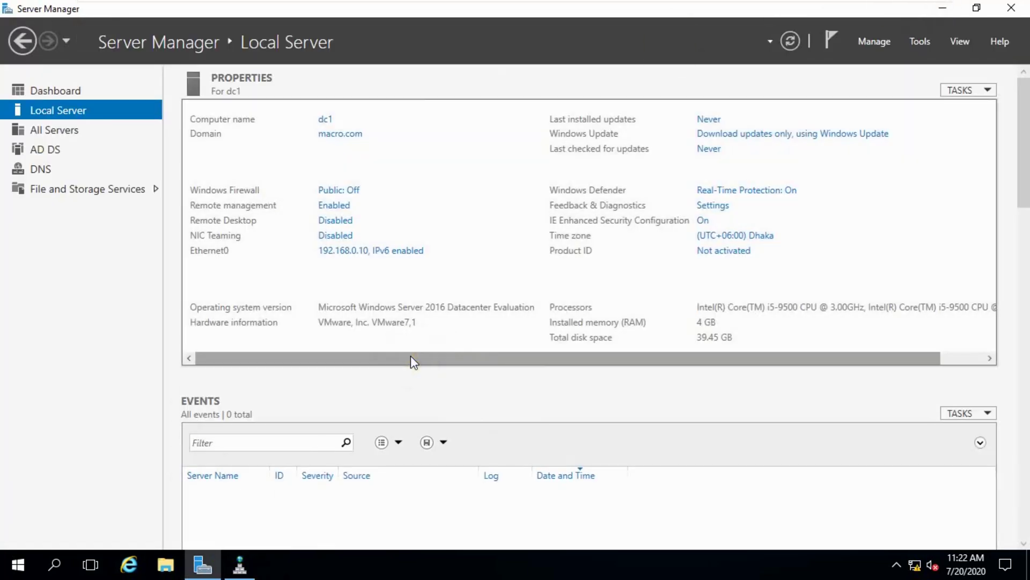
# Step: Launch Windows PowerShell as administrator from the Start menu
pyautogui.click(18, 568)
pyautogui.click(361, 165)
pyautogui.rightClick(361, 165)
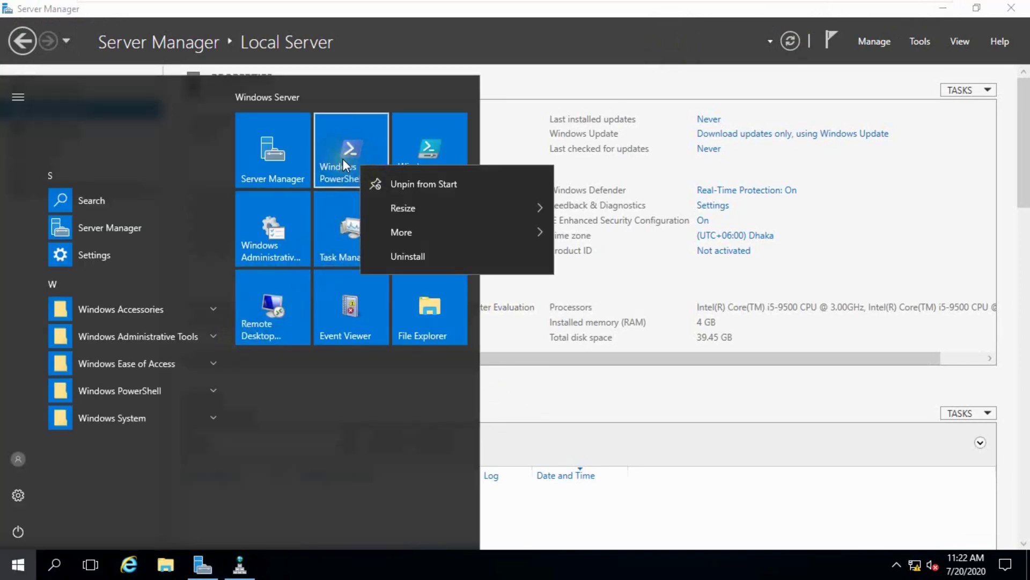
pyautogui.click(343, 159)
pyautogui.rightClick(343, 158)
pyautogui.click(340, 156)
pyautogui.click(340, 155)
pyautogui.moveTo(298, 17); pyautogui.dragTo(545, 62)
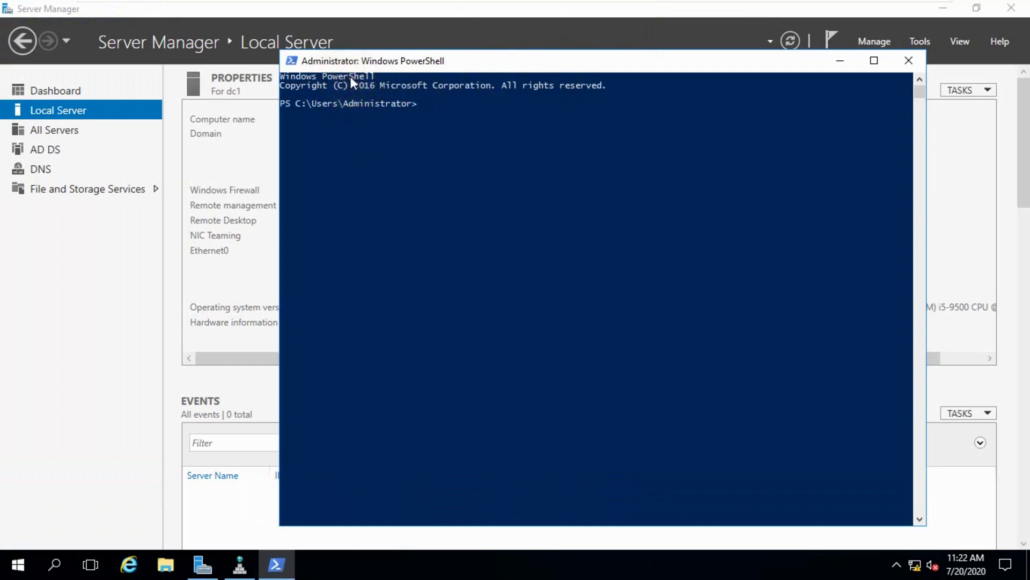
# Step: Set the PowerShell console font size to 20 and move the window left
pyautogui.rightClick(351, 60)
pyautogui.click(392, 206)
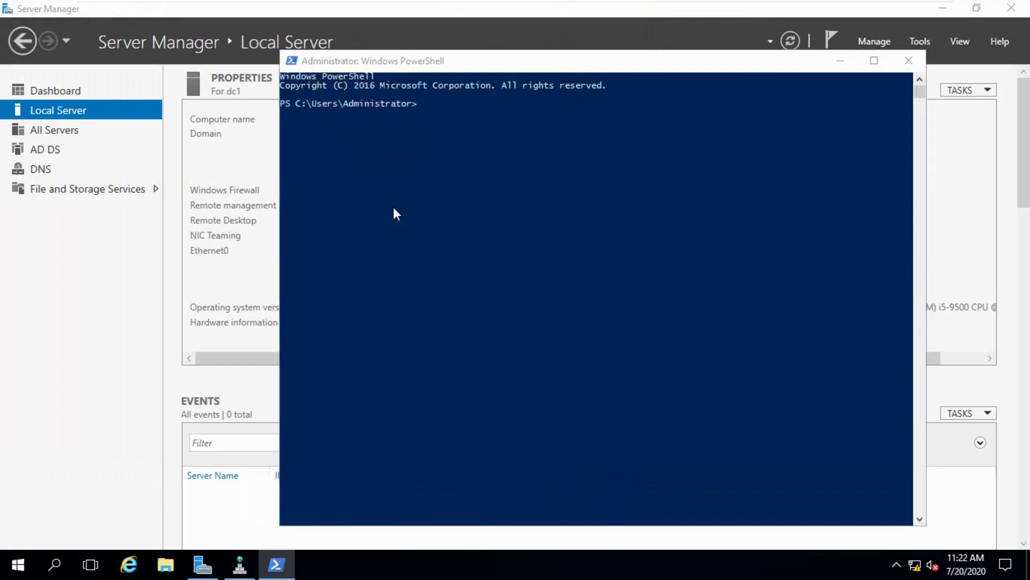
pyautogui.click(352, 98)
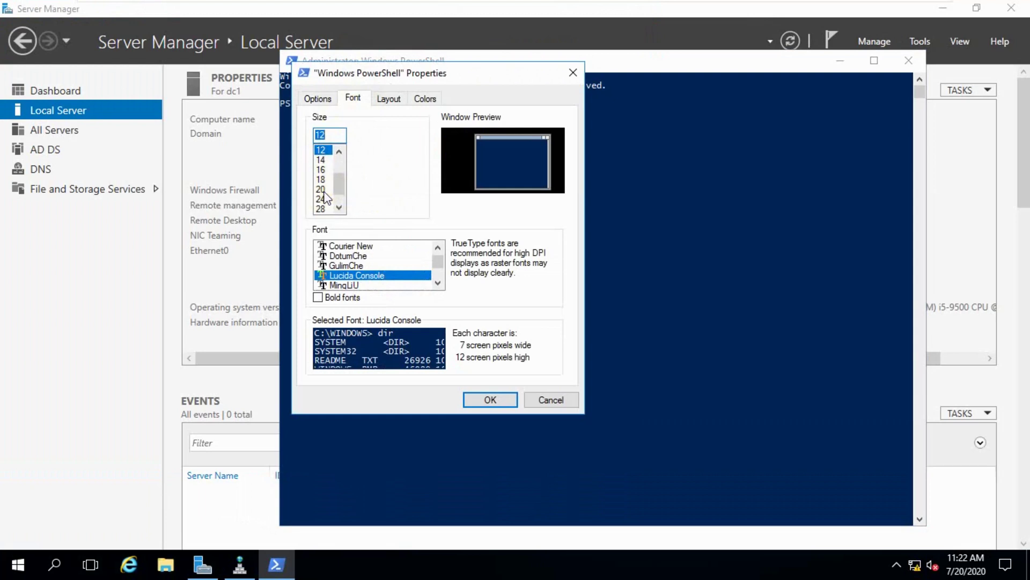
pyautogui.click(321, 190)
pyautogui.click(483, 402)
pyautogui.moveTo(507, 68); pyautogui.dragTo(315, 74)
# Step: Switch to C:\ and run rendom /list to generate the Domainlist file
pyautogui.click(427, 175)
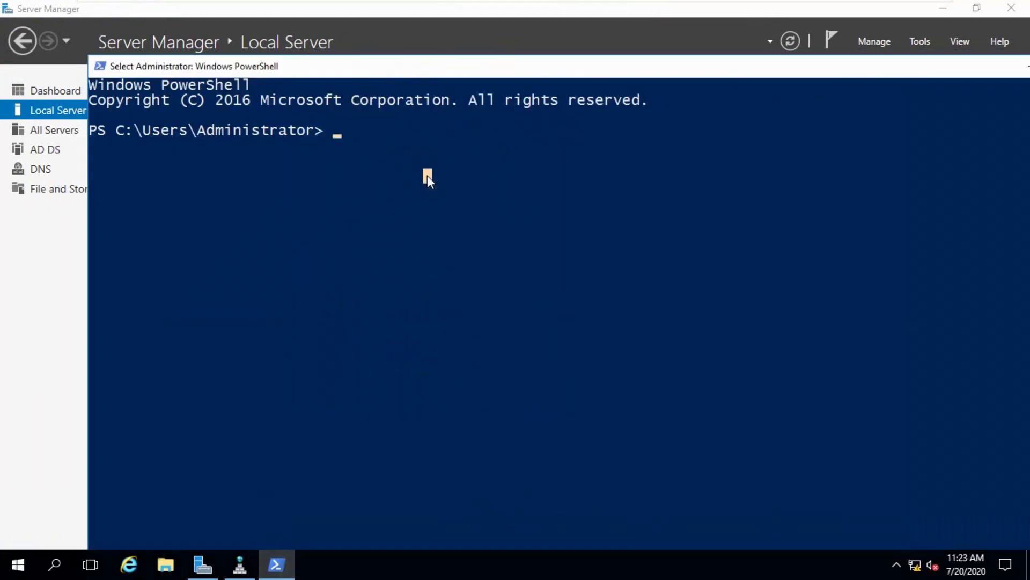
pyautogui.write('cd c')
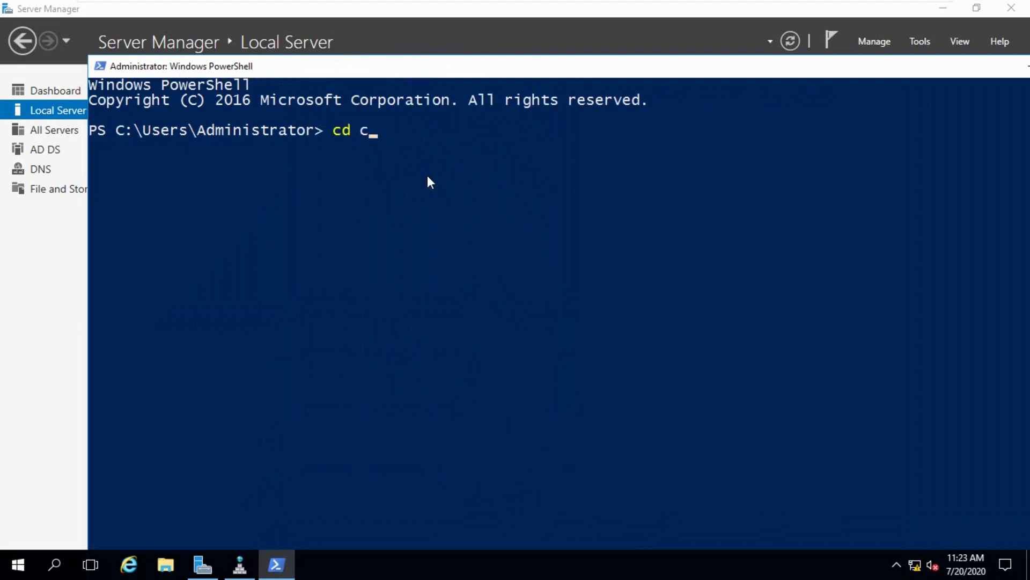
pyautogui.write(':\\')
pyautogui.press('Return')
pyautogui.write('rendom list')
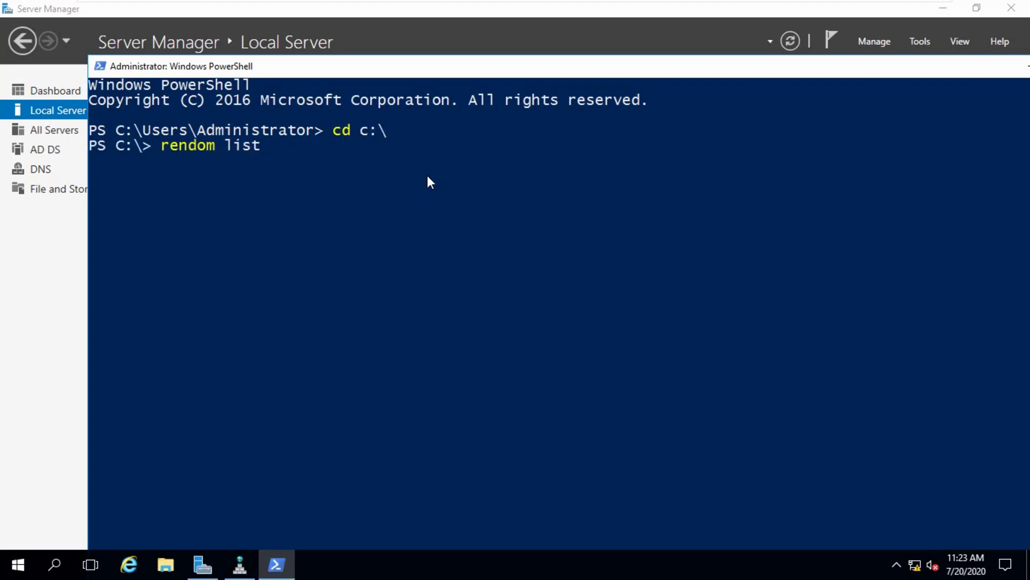
pyautogui.press('Left')
pyautogui.press('Left')
pyautogui.press('Left')
pyautogui.press('Left')
pyautogui.write('/')
pyautogui.press('Return')
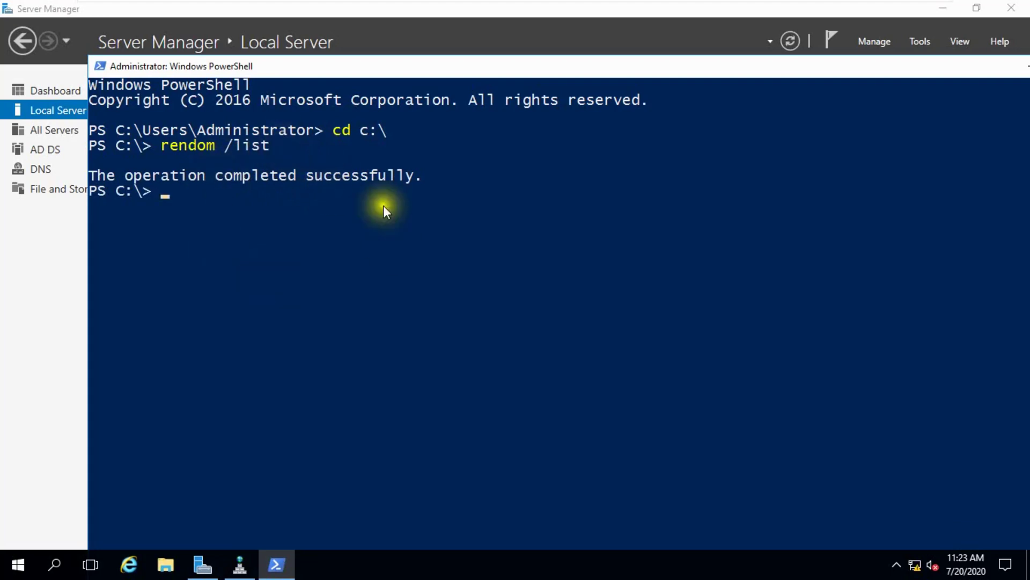
pyautogui.click(165, 573)
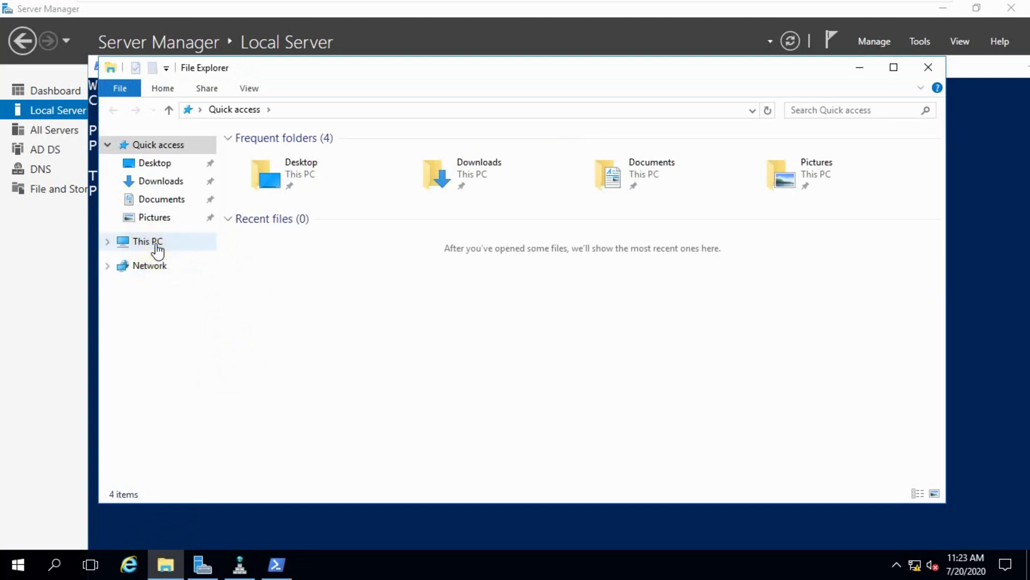
# Step: Open the Domainlist file on Local Disk (C:) in Notepad for editing
pyautogui.click(171, 244)
pyautogui.doubleClick(330, 270)
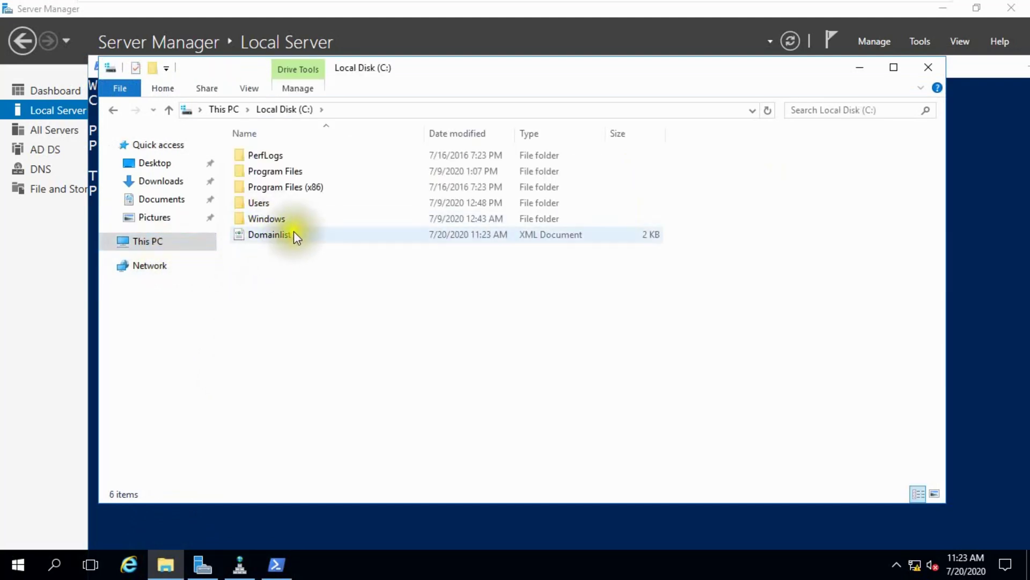
pyautogui.rightClick(280, 237)
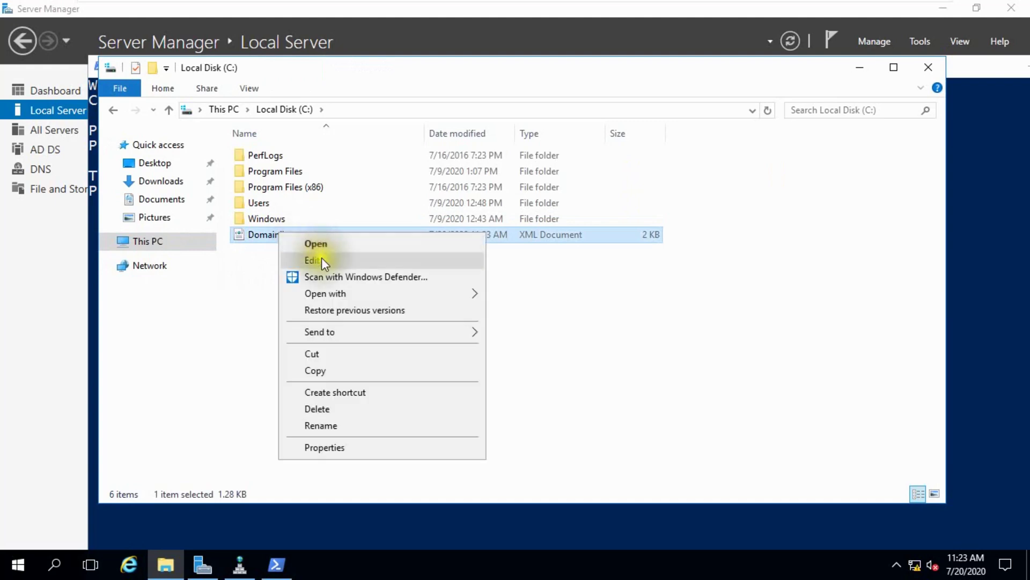
pyautogui.click(324, 262)
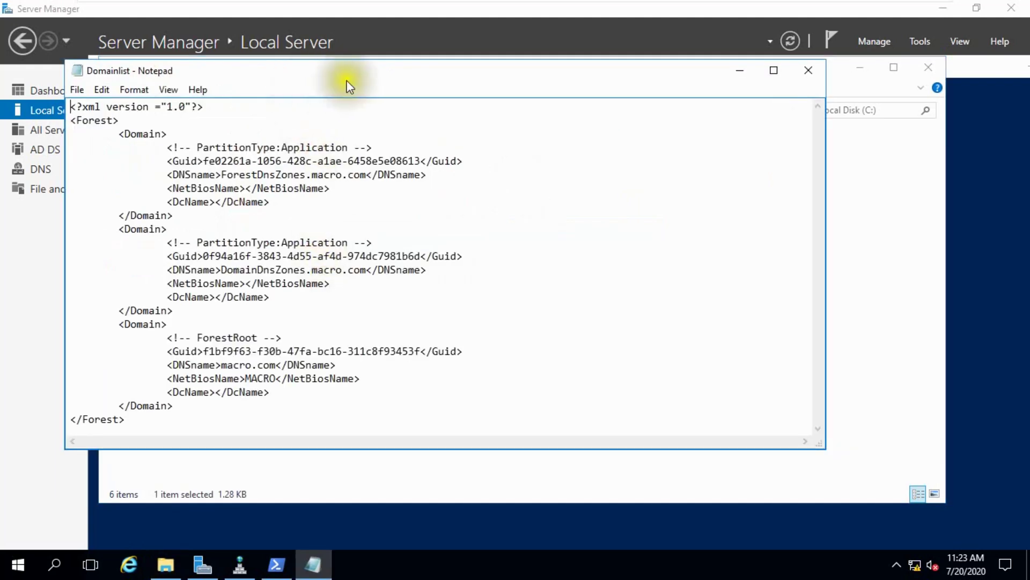
pyautogui.moveTo(397, 75); pyautogui.dragTo(491, 78)
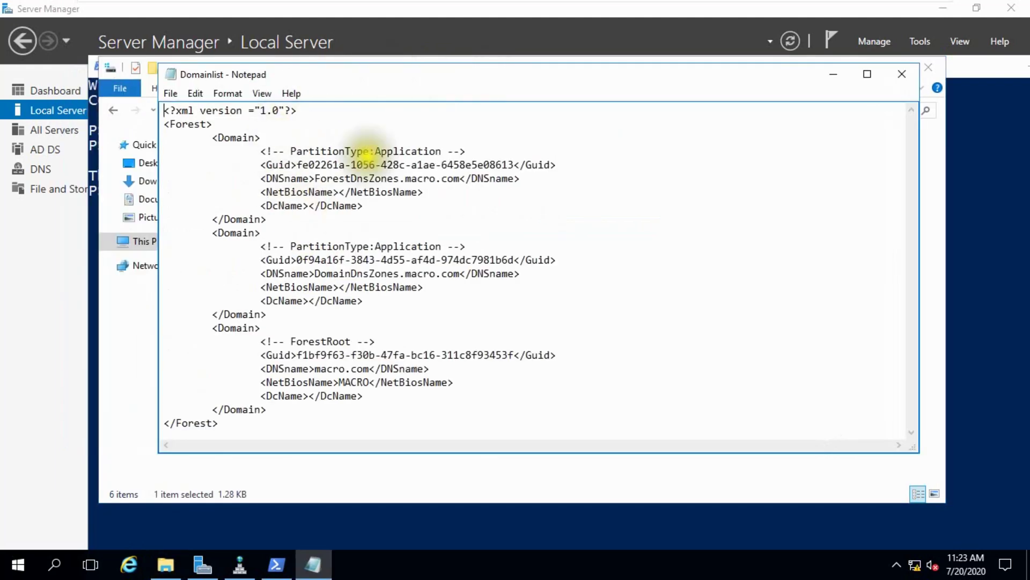
# Step: Use Replace All to change every macro.com in Domainlist to contoso.com
pyautogui.click(194, 92)
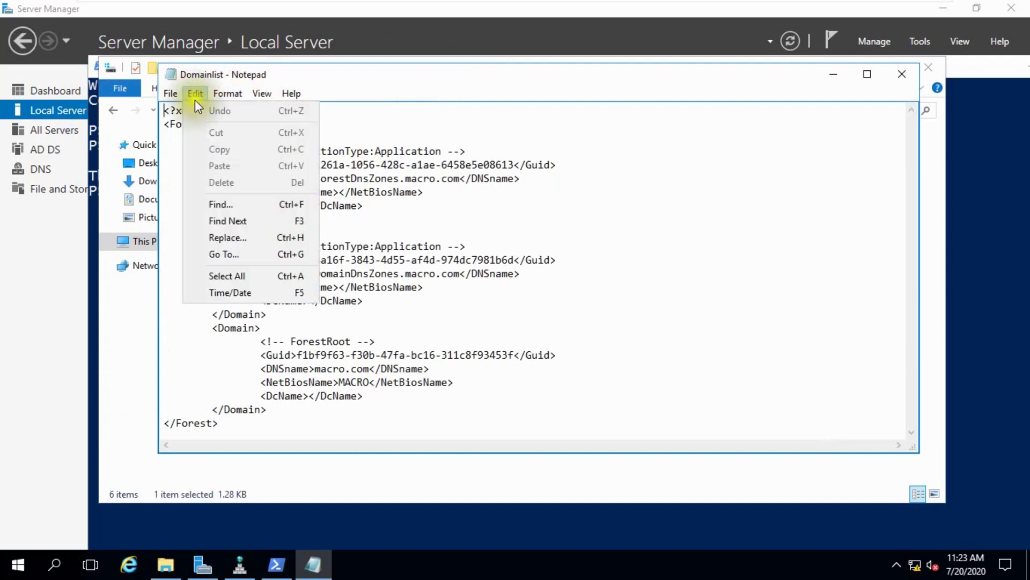
pyautogui.click(236, 237)
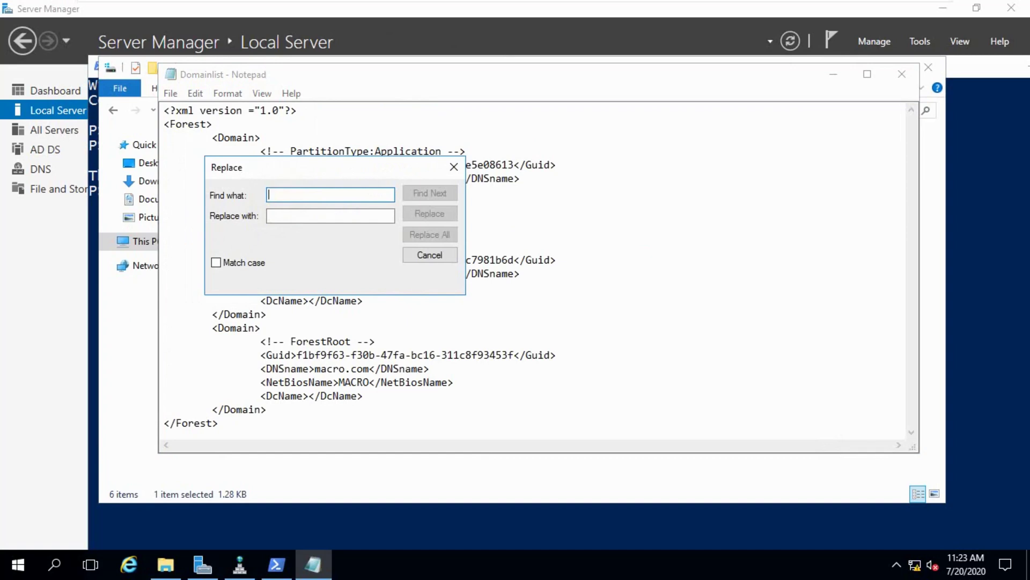
pyautogui.write('macro')
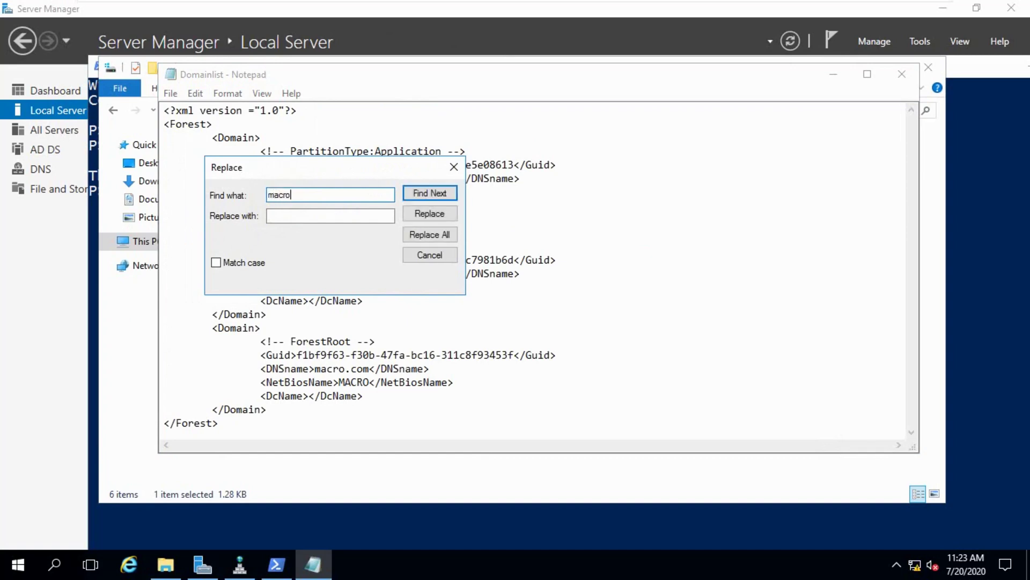
pyautogui.write('.com')
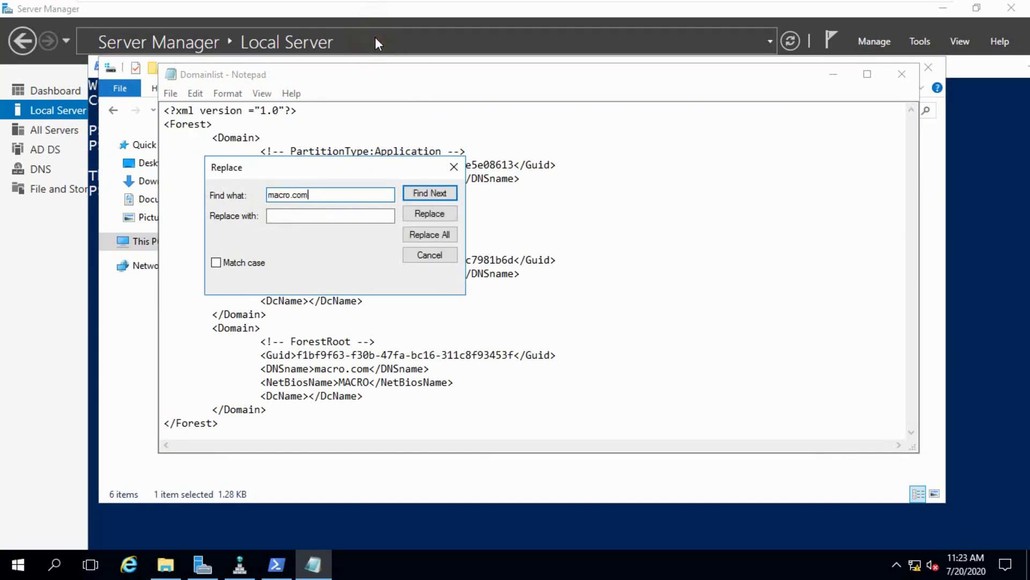
pyautogui.press('Tab')
pyautogui.write('co')
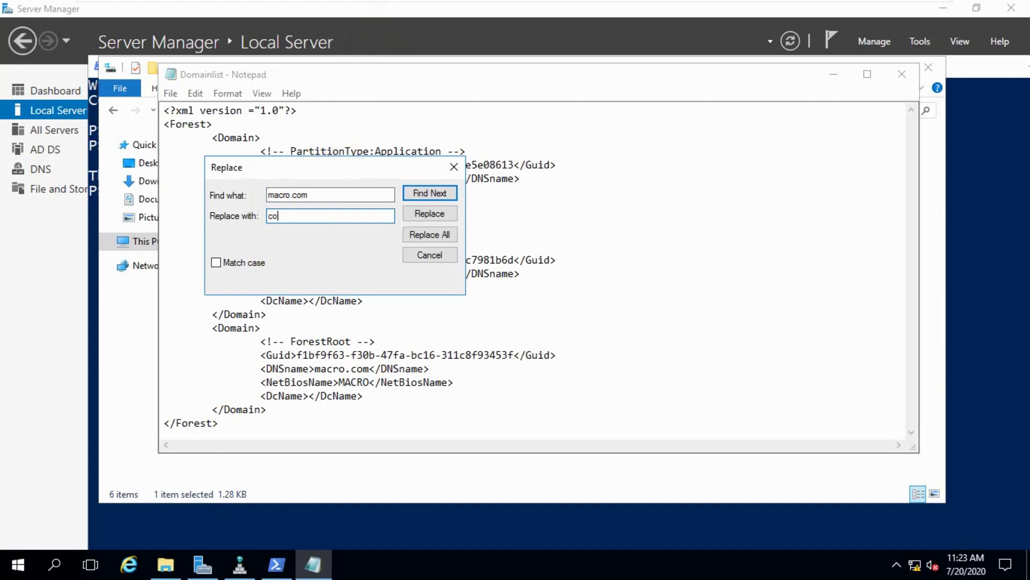
pyautogui.write('ntoso.com')
pyautogui.click(419, 236)
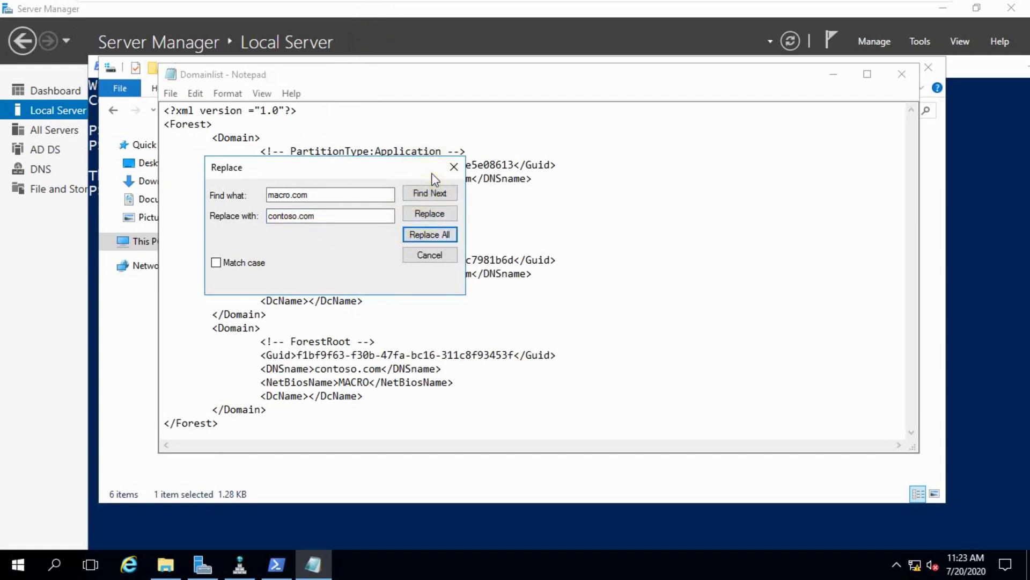
pyautogui.click(453, 168)
# Step: Change NetBiosName MACRO to contoso.com, save Domainlist, and close Notepad
pyautogui.doubleClick(353, 382)
pyautogui.write('contoso')
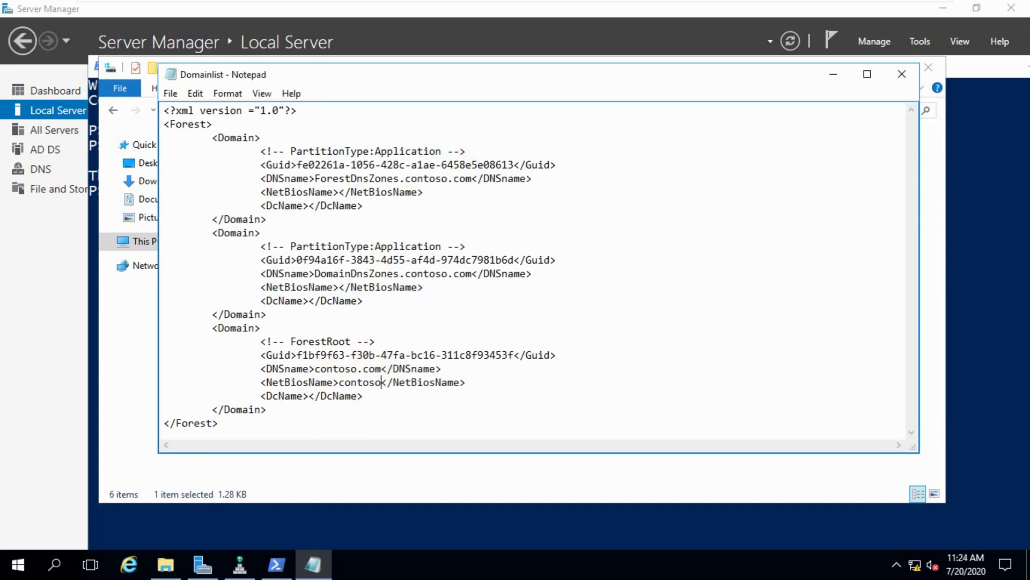
pyautogui.write('.com')
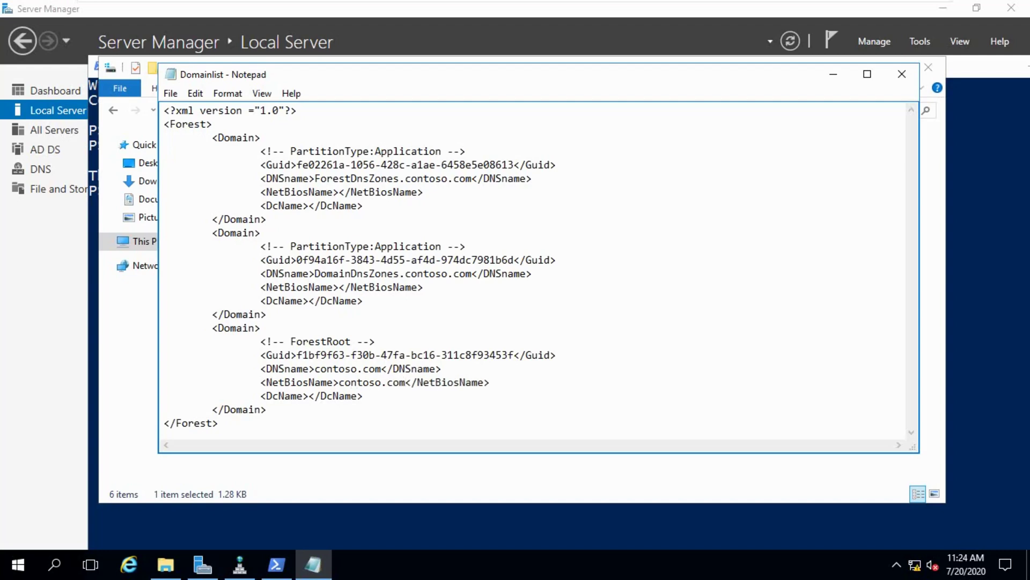
pyautogui.click(171, 94)
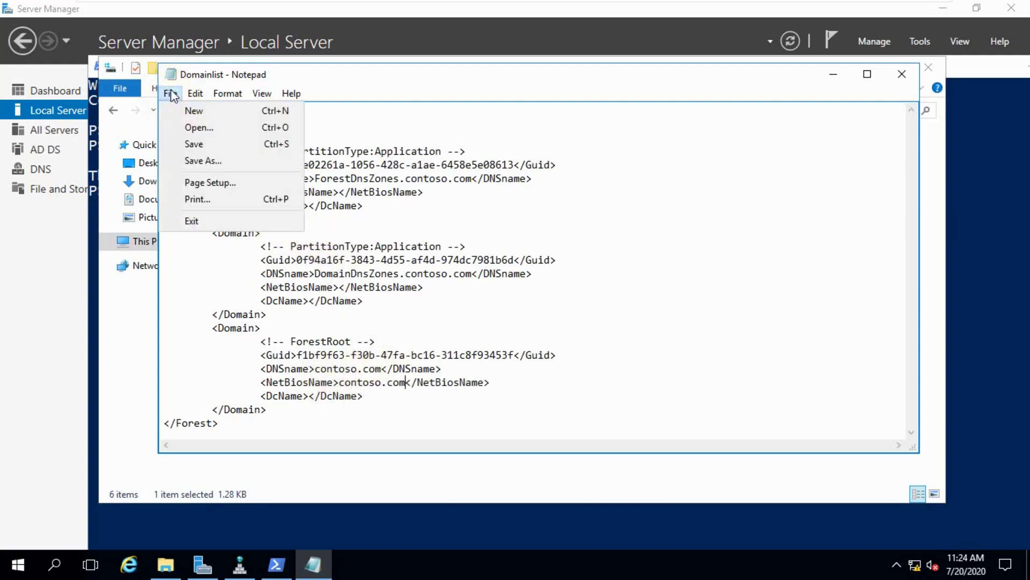
pyautogui.click(195, 145)
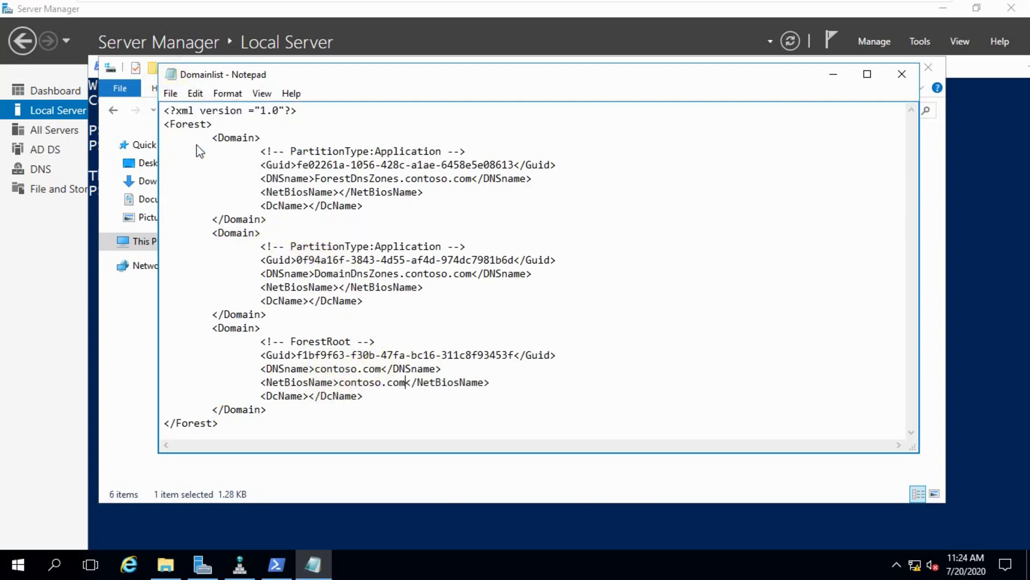
pyautogui.click(900, 77)
# Step: Run rendom /showforest and highlight contoso.com on the DomainDnsZones and ForestDnsZones lines
pyautogui.moveTo(276, 568)
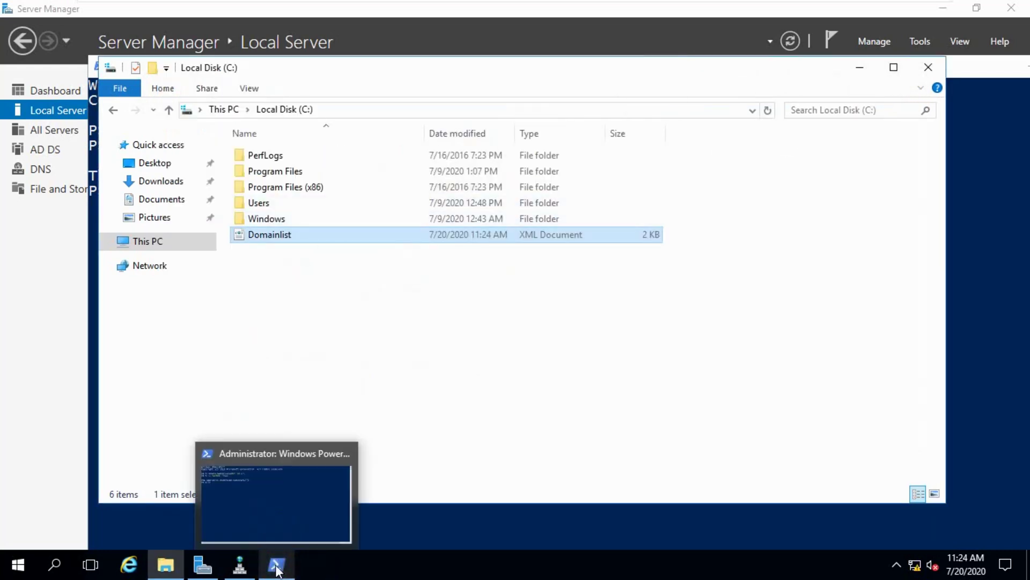
pyautogui.click(276, 565)
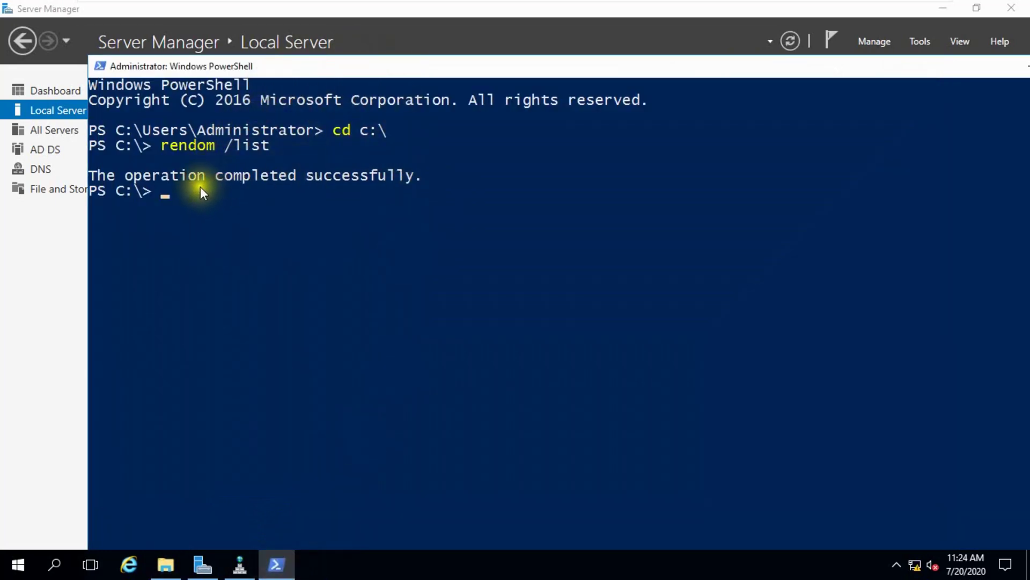
pyautogui.click(176, 204)
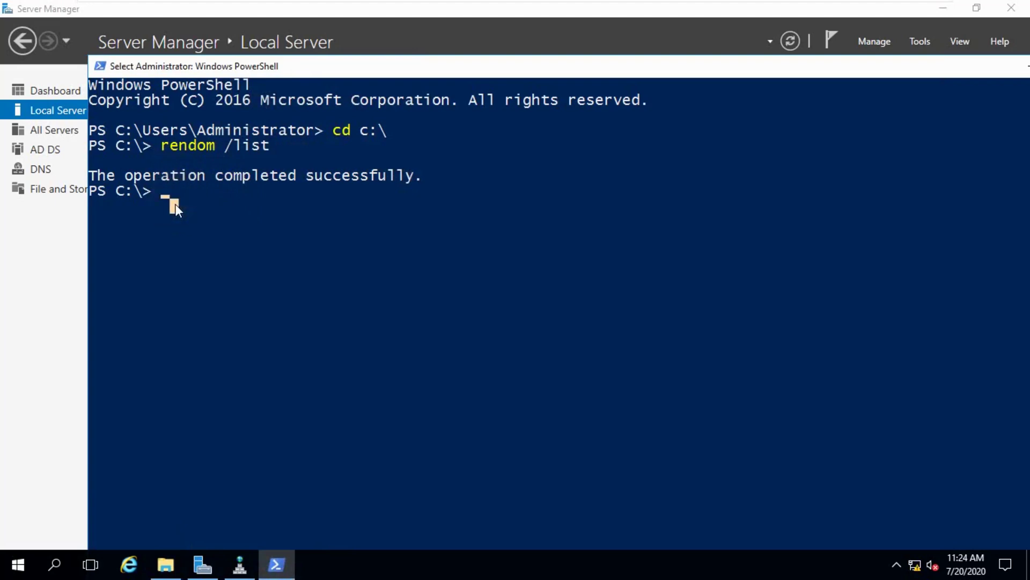
pyautogui.write('re')
pyautogui.write('ndom ')
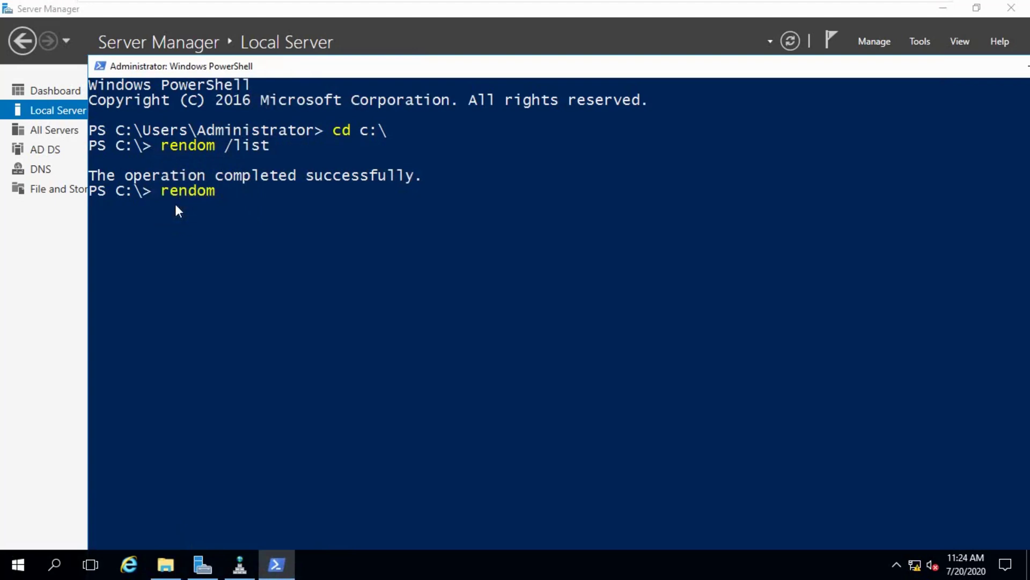
pyautogui.write('/showforst')
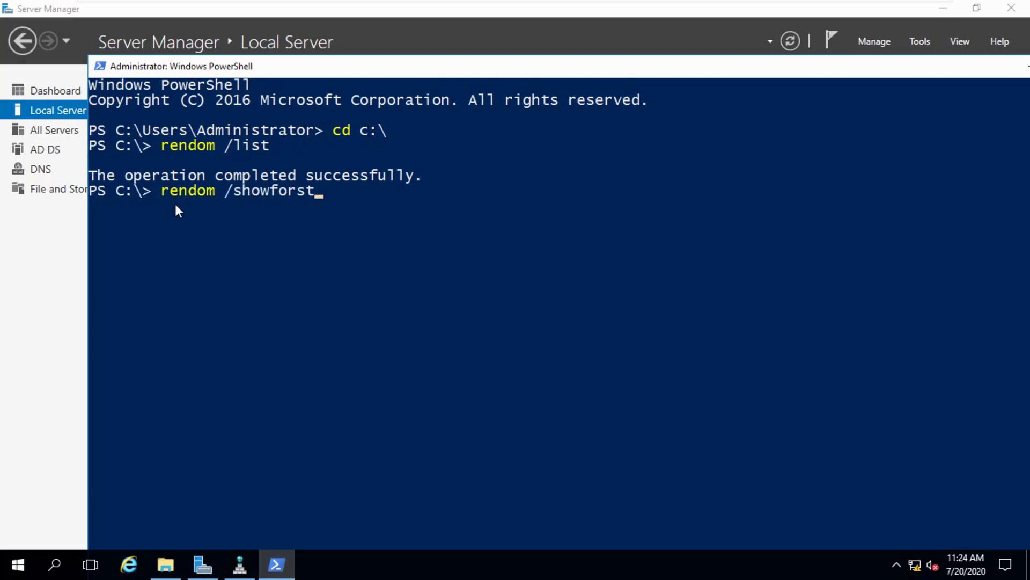
pyautogui.press('BackSpace')
pyautogui.press('BackSpace')
pyautogui.write('est')
pyautogui.press('Return')
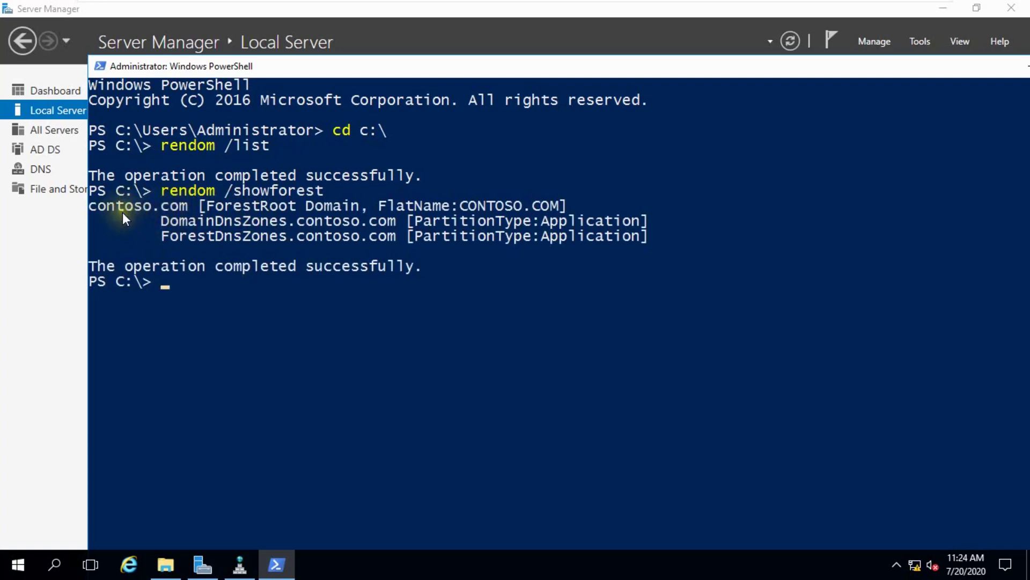
pyautogui.moveTo(291, 223); pyautogui.dragTo(396, 221)
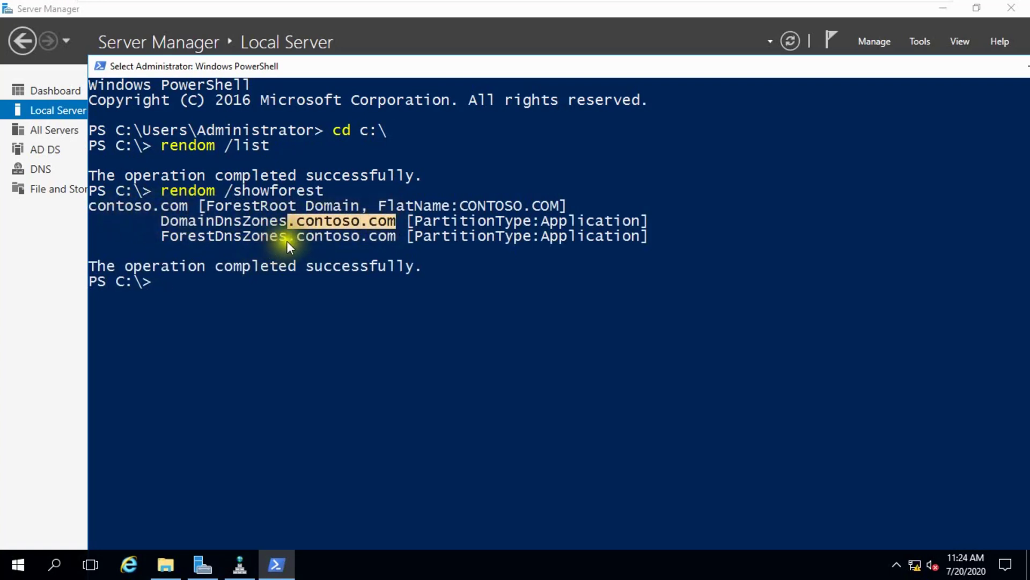
pyautogui.moveTo(290, 235); pyautogui.dragTo(413, 234)
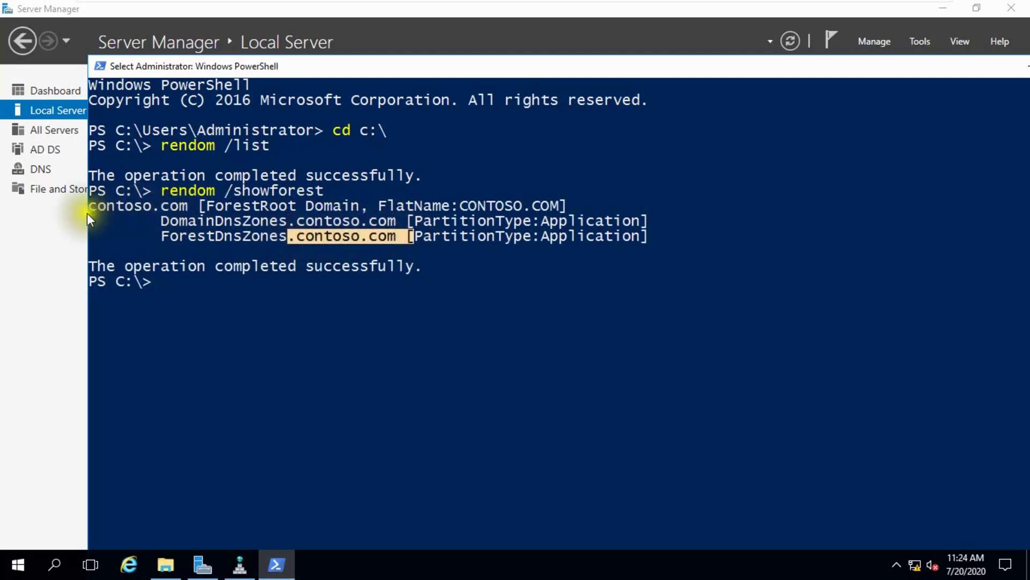
pyautogui.click(55, 233)
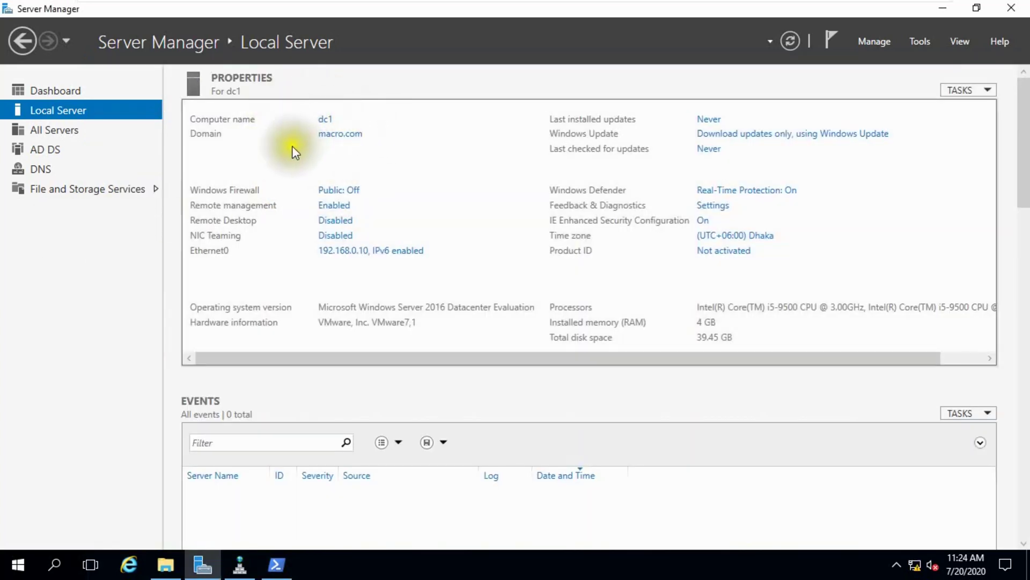
# Step: Edit the recalled command into rendom /upload and run it to a successful completion
pyautogui.click(277, 564)
pyautogui.click(328, 377)
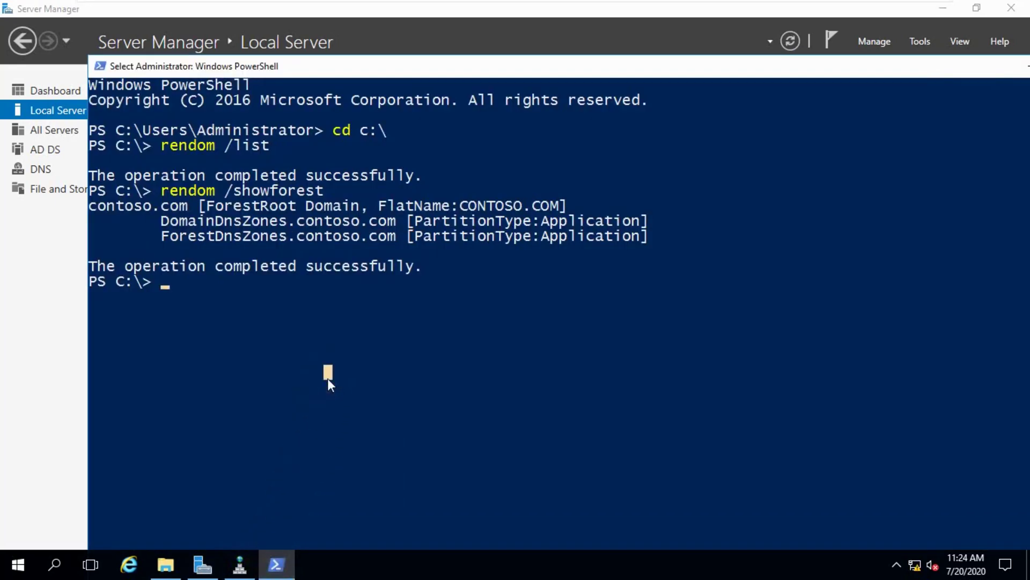
pyautogui.press('Up')
pyautogui.press('BackSpace')
pyautogui.press('BackSpace')
pyautogui.press('BackSpace')
pyautogui.press('BackSpace')
pyautogui.press('BackSpace')
pyautogui.press('BackSpace')
pyautogui.press('BackSpace')
pyautogui.press('BackSpace')
pyautogui.press('BackSpace')
pyautogui.press('BackSpace')
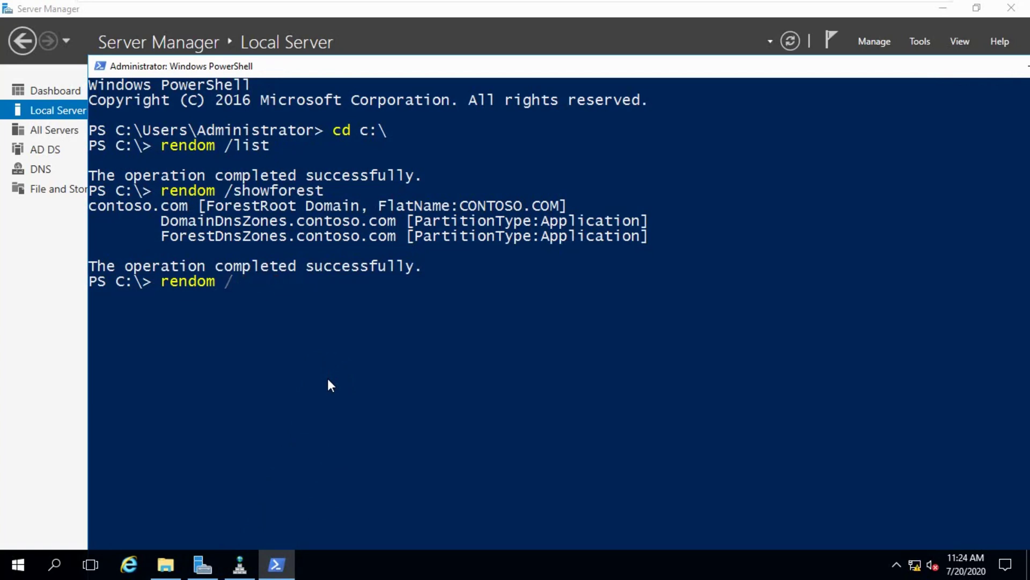
pyautogui.write('upload')
pyautogui.press('Return')
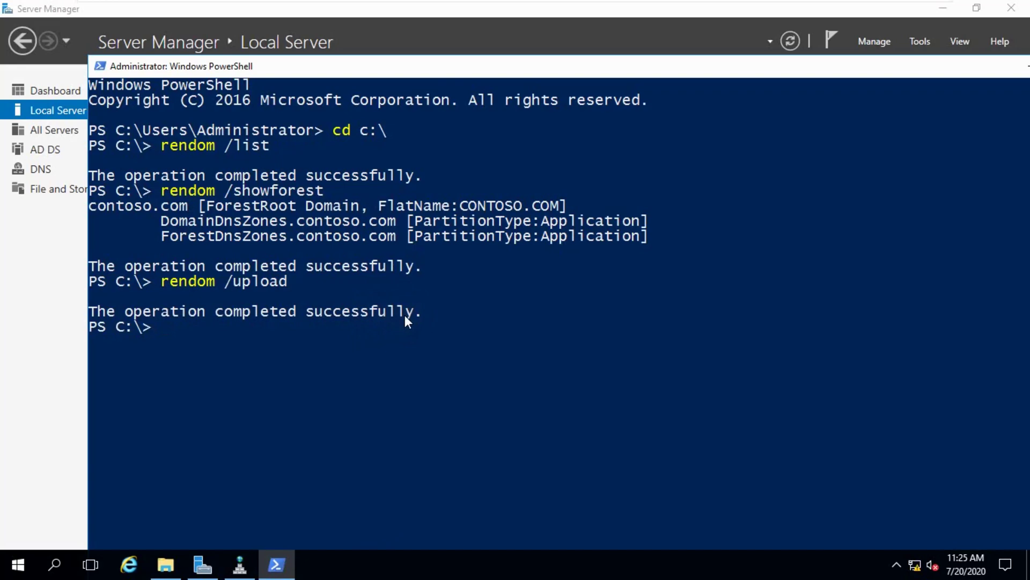
pyautogui.moveTo(861, 3)
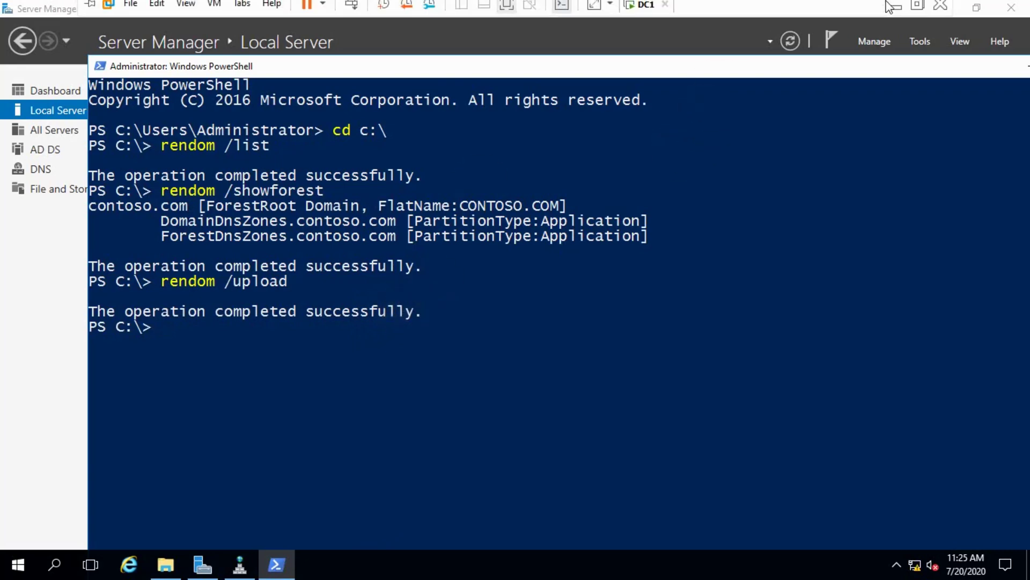
pyautogui.click(915, 8)
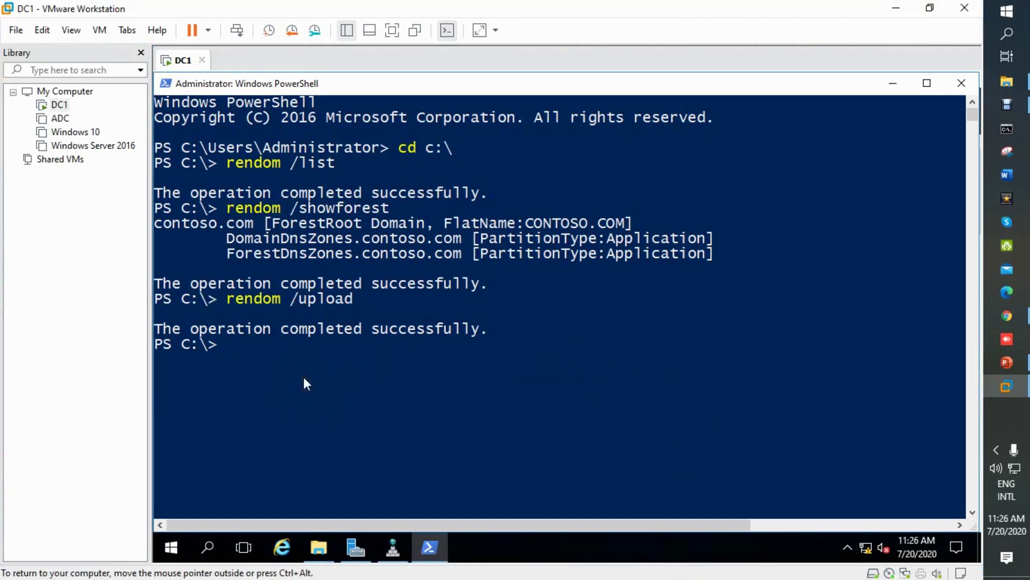
# Step: Edit the recalled rendom /upload command into rendom /prepare and run it
pyautogui.press('Up')
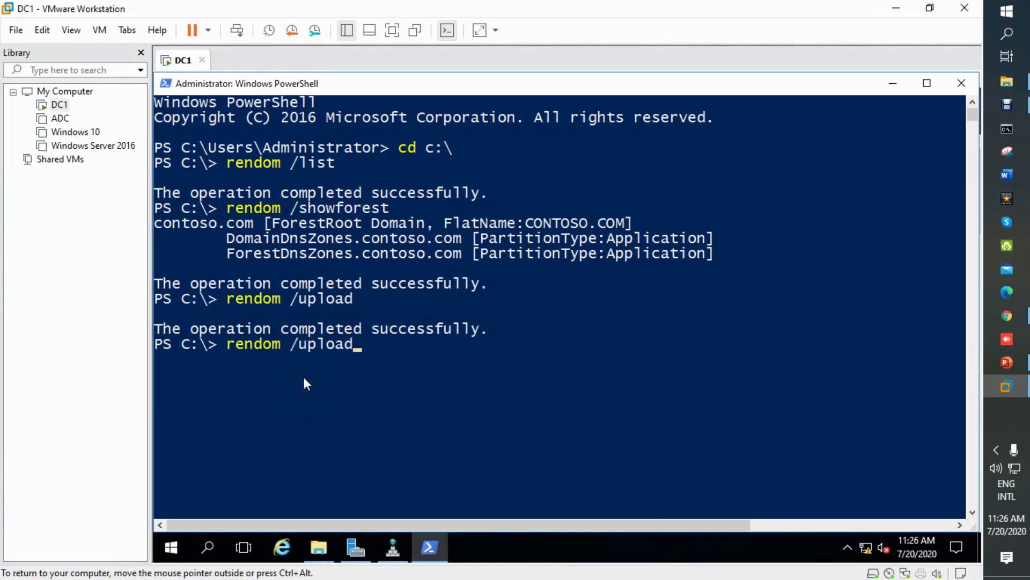
pyautogui.press('BackSpace')
pyautogui.press('BackSpace')
pyautogui.press('BackSpace')
pyautogui.press('BackSpace')
pyautogui.press('BackSpace')
pyautogui.press('BackSpace')
pyautogui.write('prepare')
pyautogui.click(392, 30)
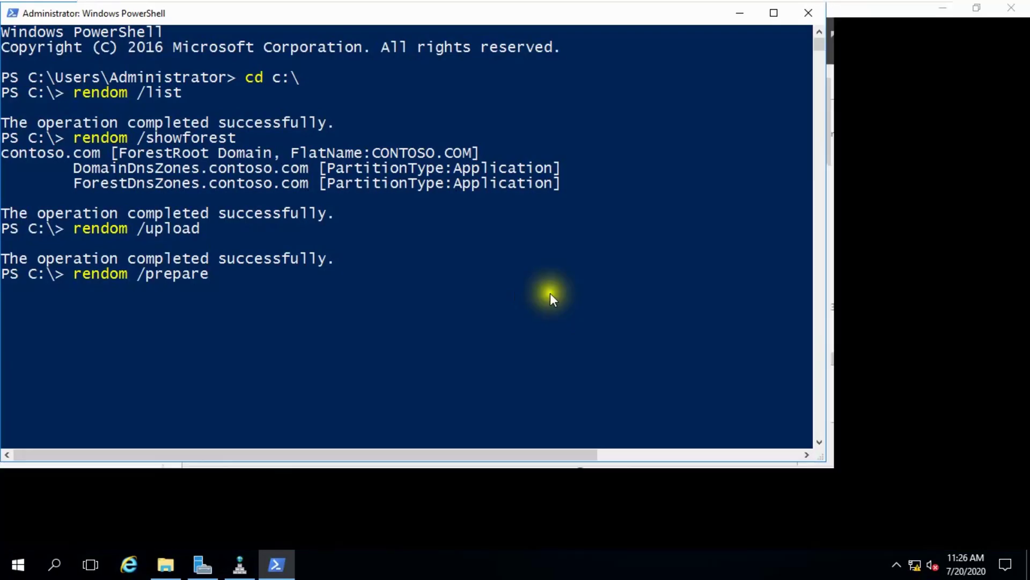
pyautogui.press('Return')
# Step: Reposition the PowerShell window and recall the rendom /prepare command to trim it
pyautogui.moveTo(332, 11); pyautogui.dragTo(512, 43)
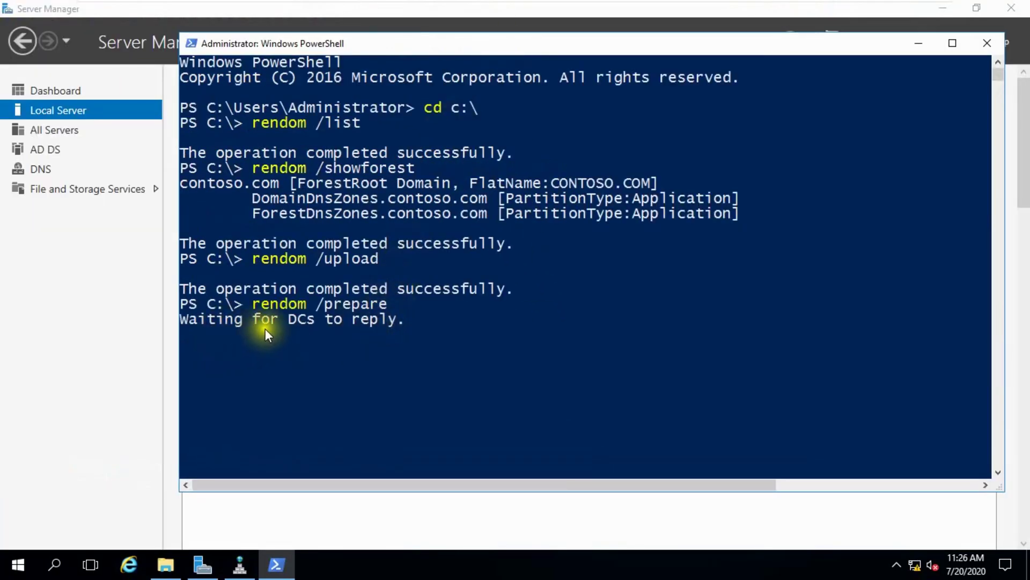
pyautogui.click(366, 332)
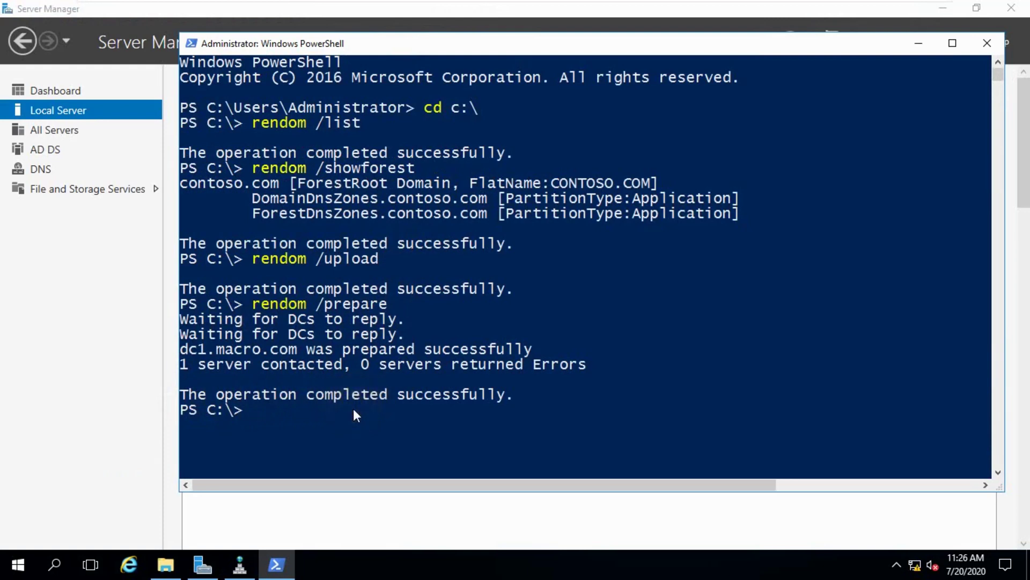
pyautogui.press('Up')
pyautogui.press('BackSpace')
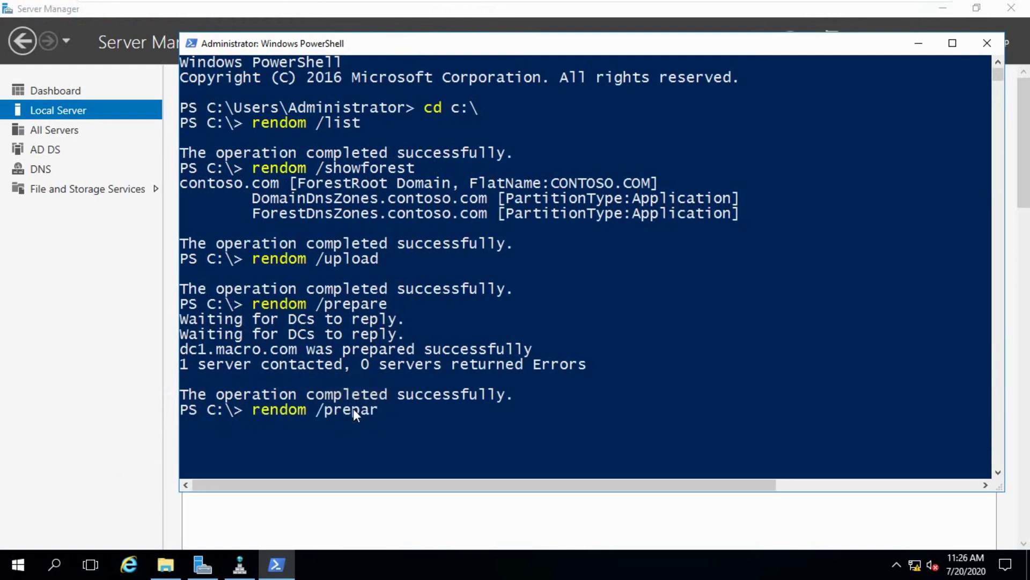
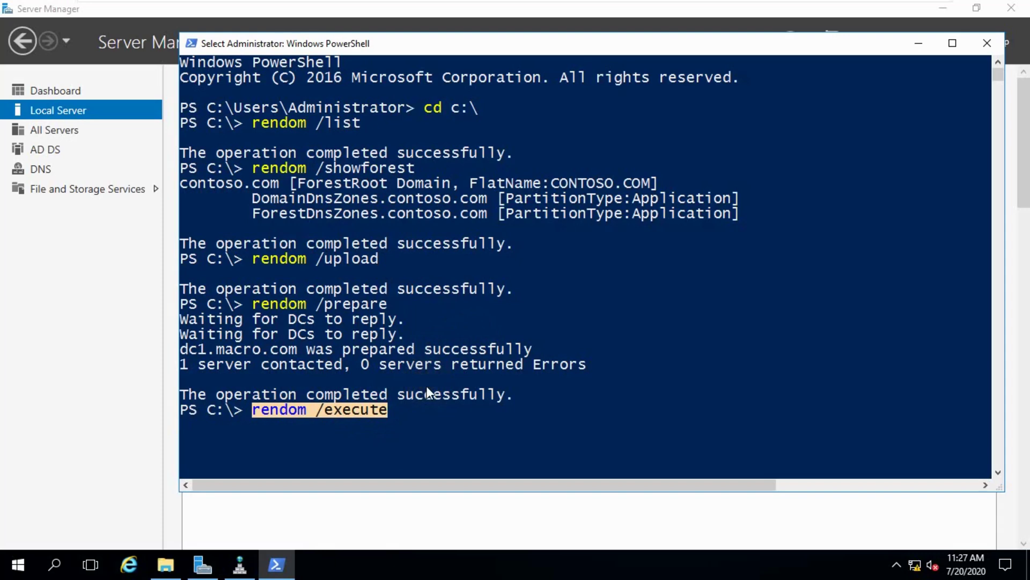
# Step: Scroll down the console to review the rendom /prepare output for dc1.macro.com
pyautogui.scroll(-1, 428, 394)
# Step: Run rendom /execute and close the 'You're about to be signed out' warning
pyautogui.scroll(-2, 426, 388)
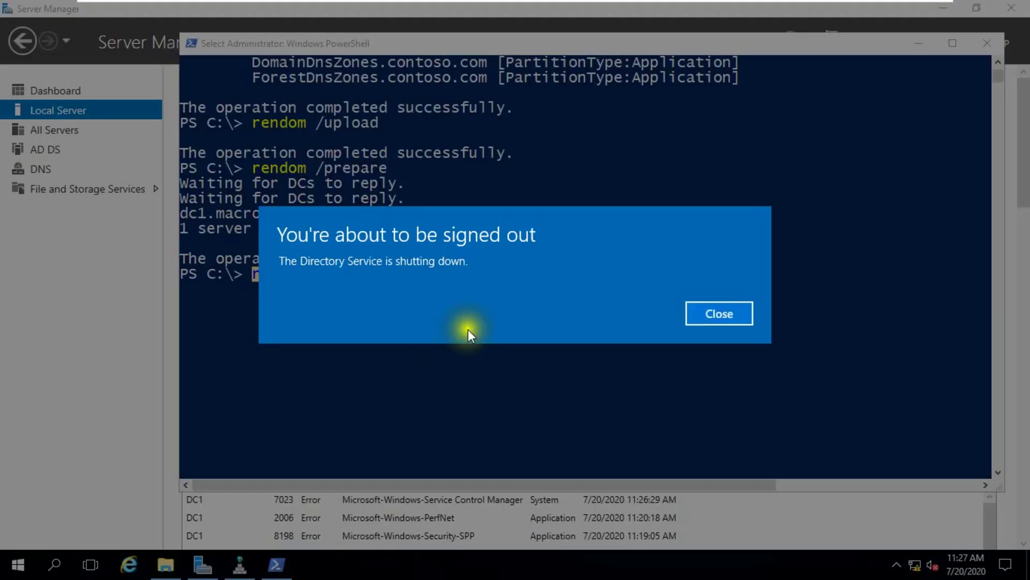
pyautogui.click(728, 308)
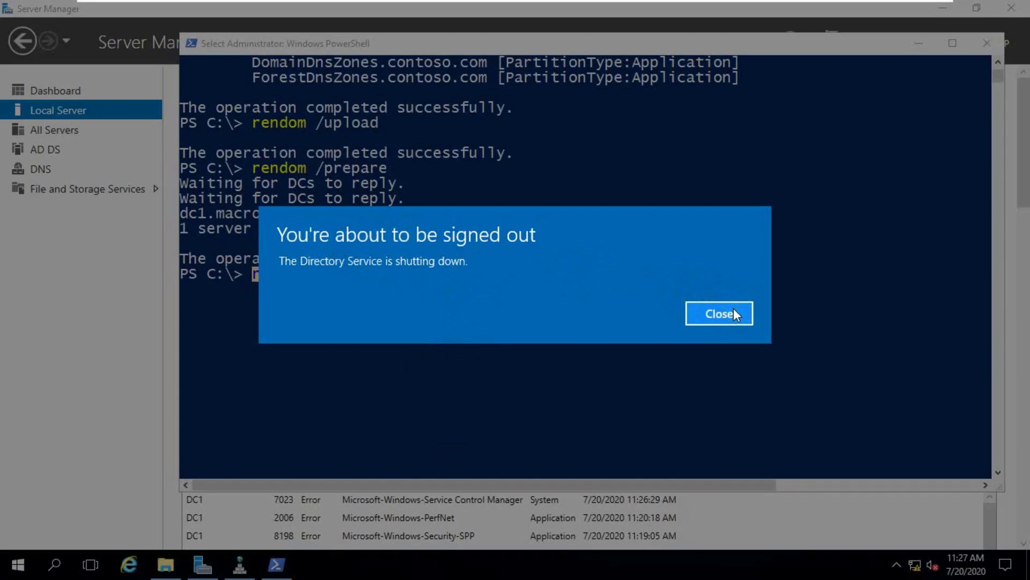
pyautogui.click(733, 313)
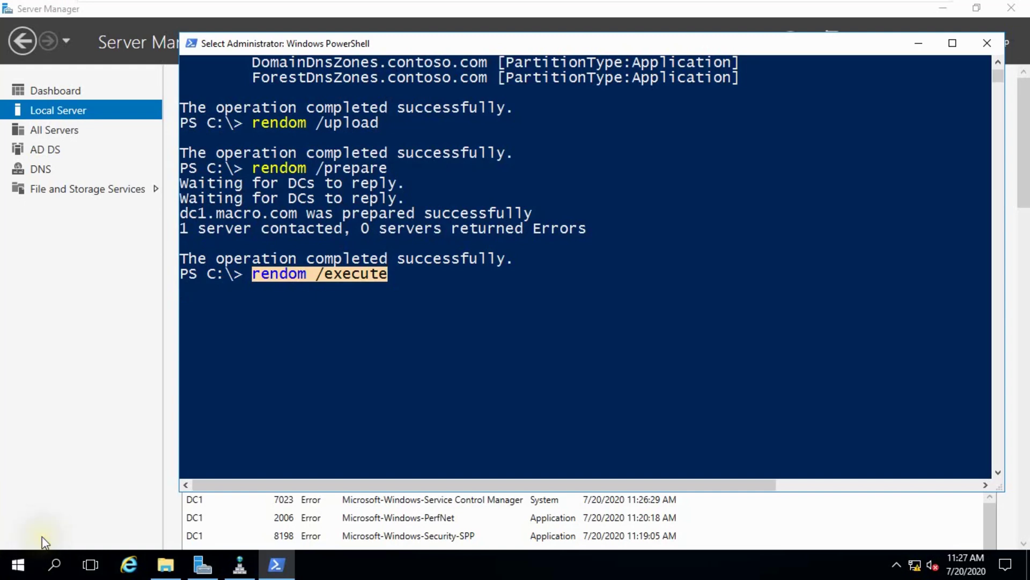
pyautogui.click(30, 560)
# Step: Restart the server with reason Other (Planned), forcing open apps closed, then exit VMware full screen
pyautogui.rightClick(30, 560)
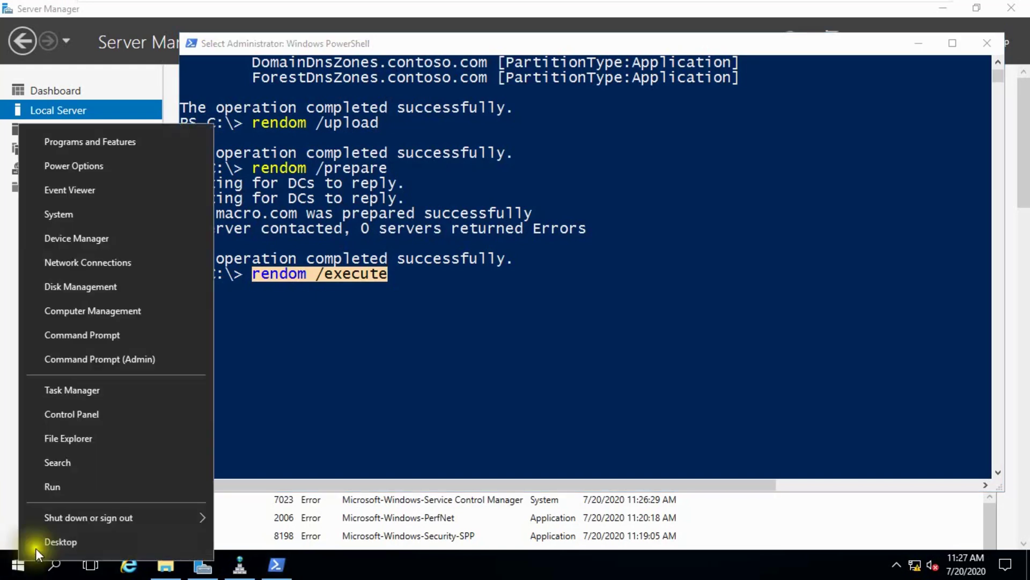
pyautogui.moveTo(163, 517)
pyautogui.click(237, 510)
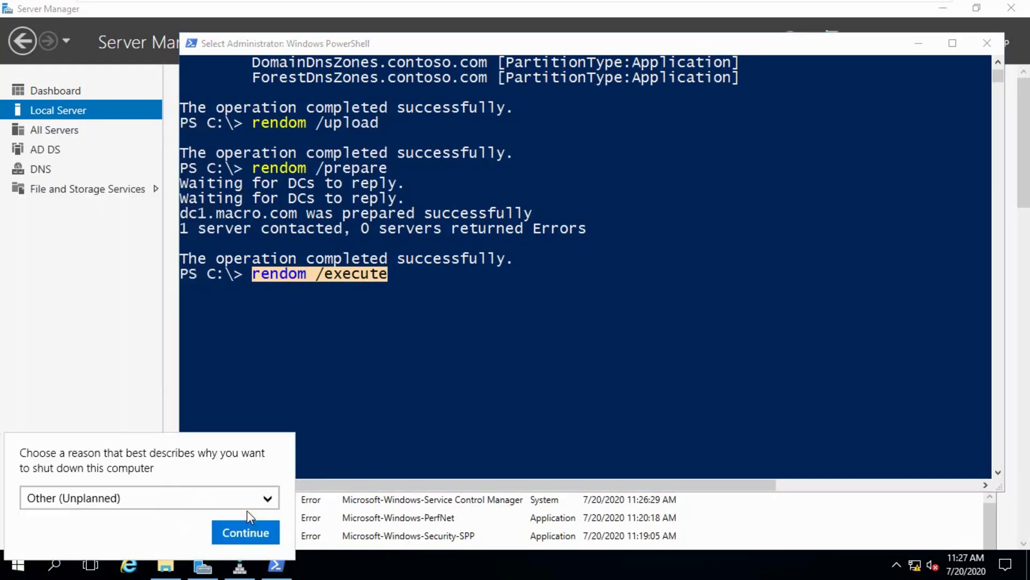
pyautogui.click(251, 496)
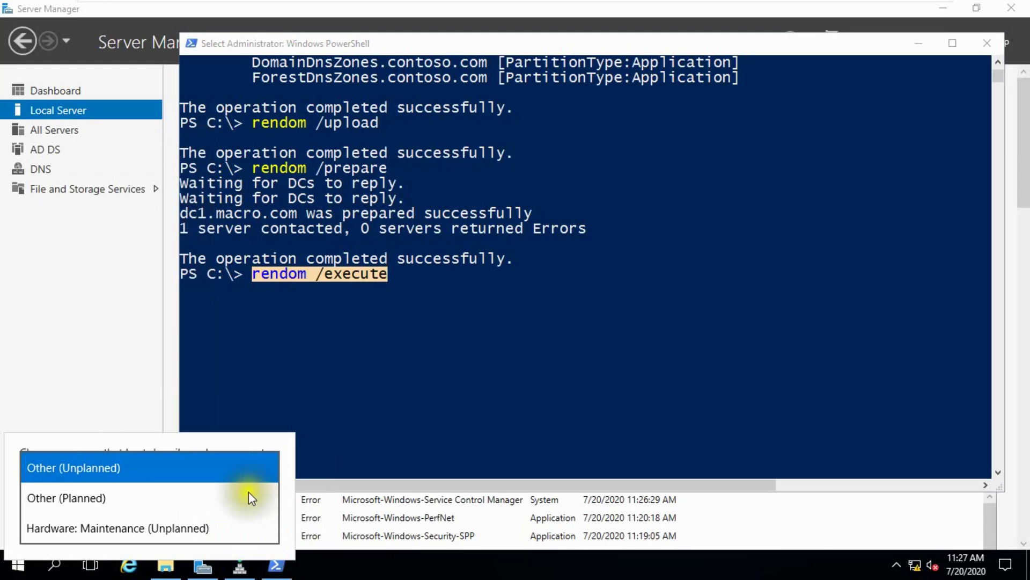
pyautogui.click(151, 493)
pyautogui.click(226, 532)
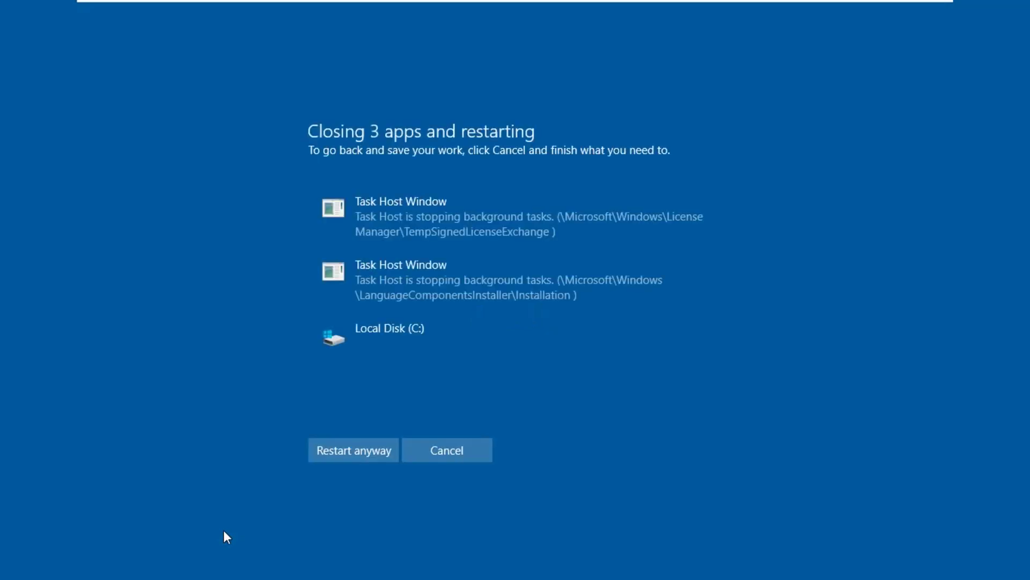
pyautogui.click(326, 450)
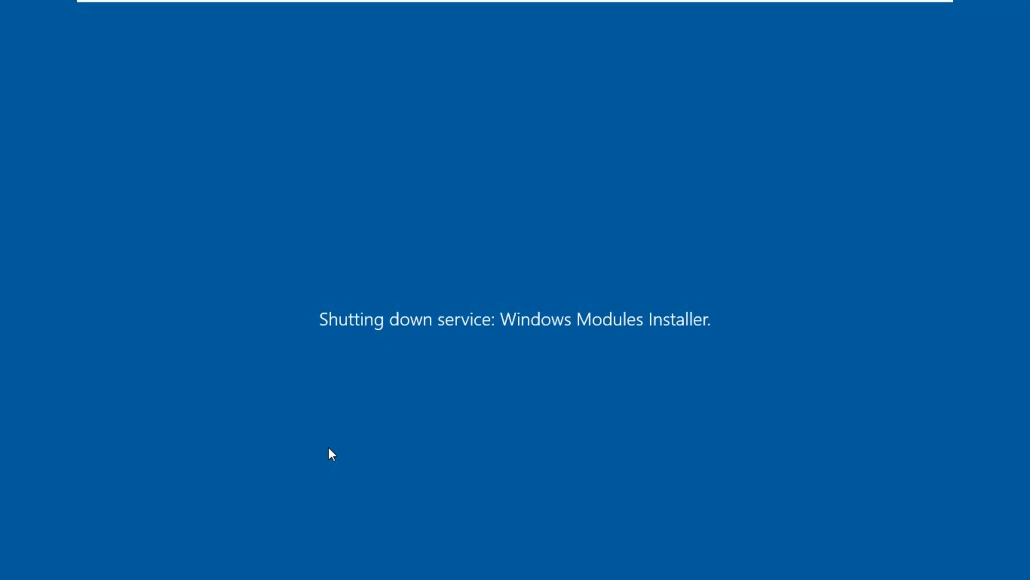
pyautogui.moveTo(755, 1)
pyautogui.click(918, 10)
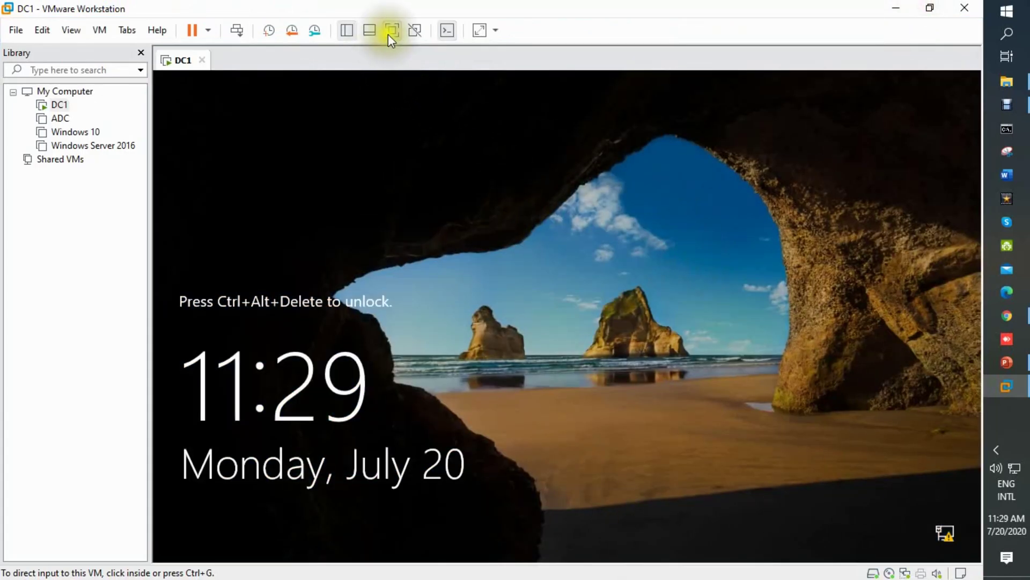
# Step: In full screen, send Ctrl+Alt+Del and sign in as Administrator with the account password
pyautogui.click(389, 33)
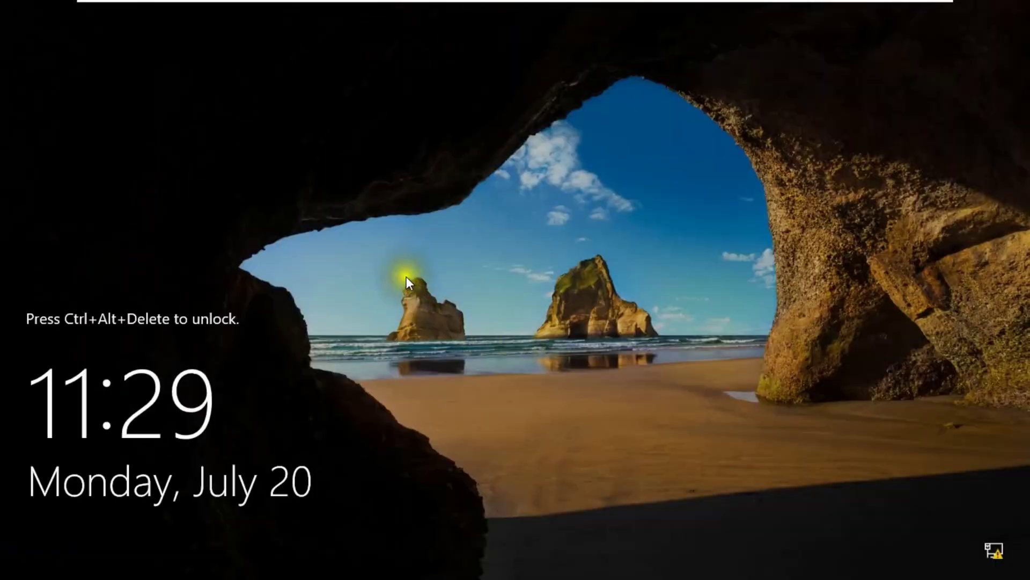
pyautogui.moveTo(325, 12)
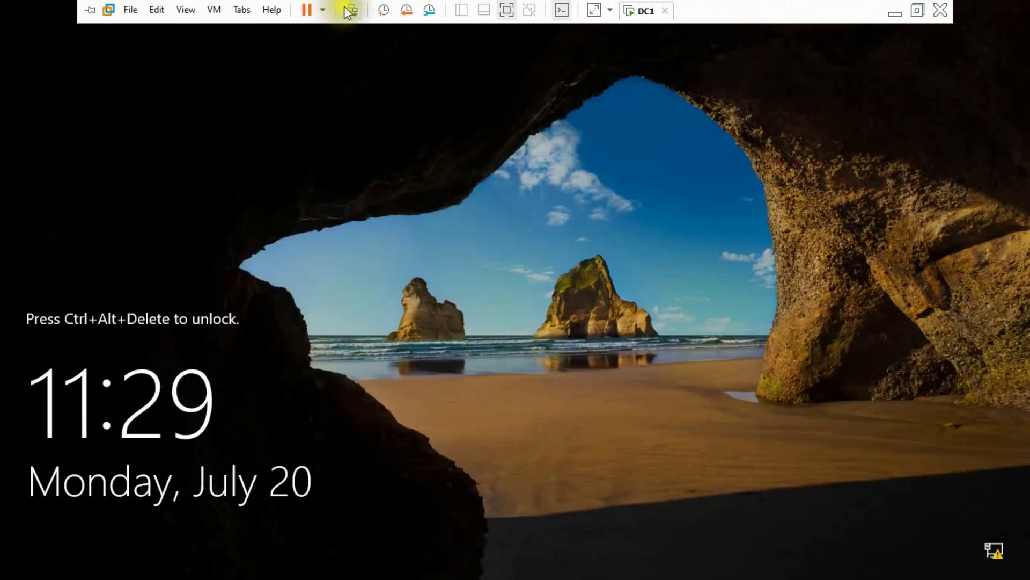
pyautogui.click(348, 11)
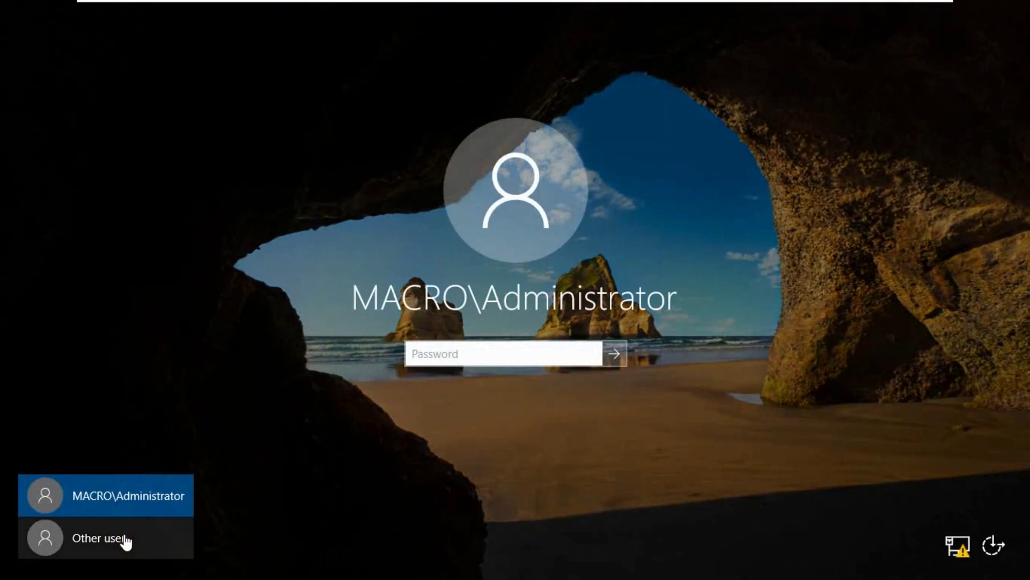
pyautogui.click(95, 529)
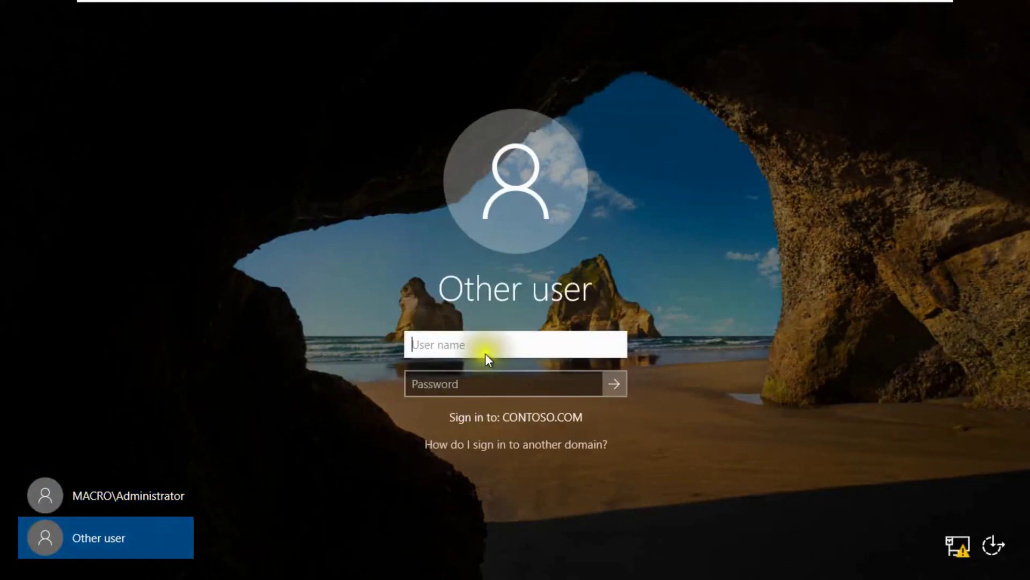
pyautogui.write('Adm')
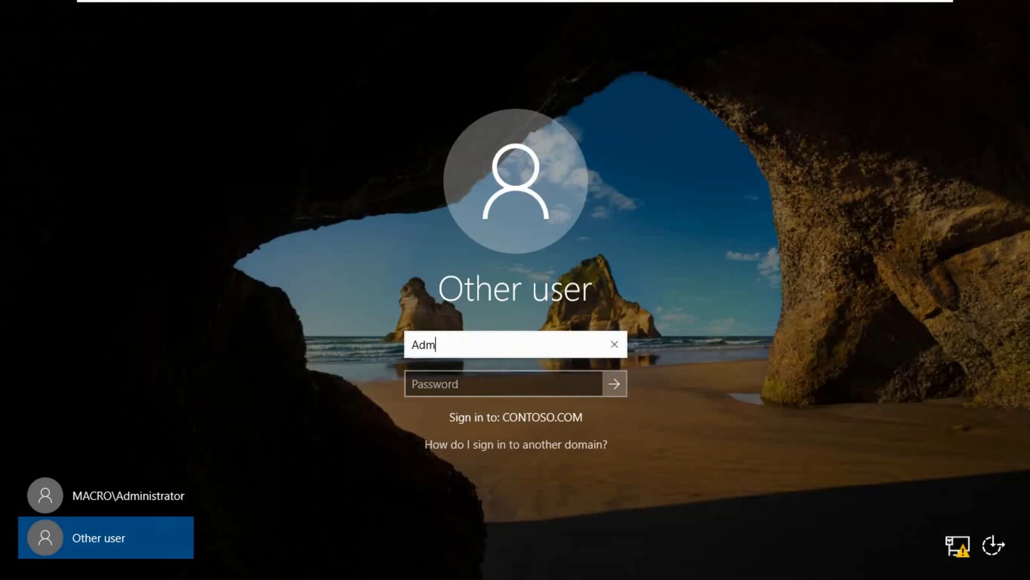
pyautogui.write('inistrator')
pyautogui.press('Tab')
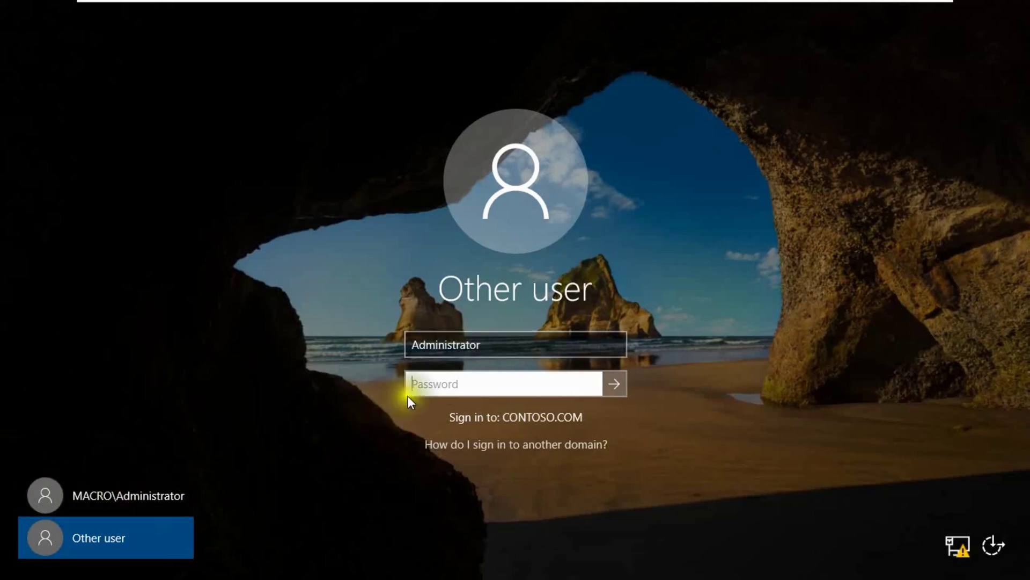
pyautogui.write('•••••••••••')
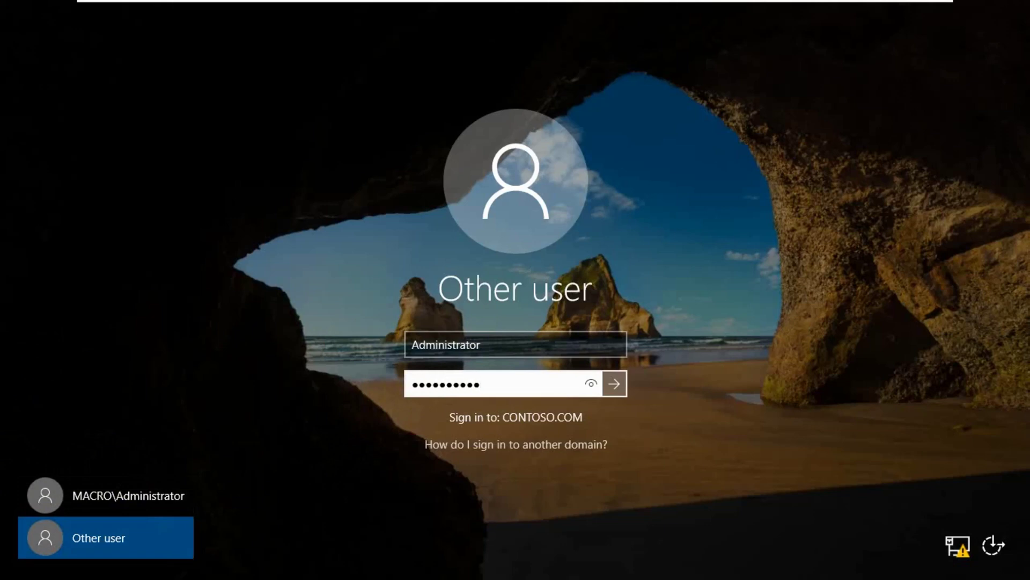
pyautogui.press('Return')
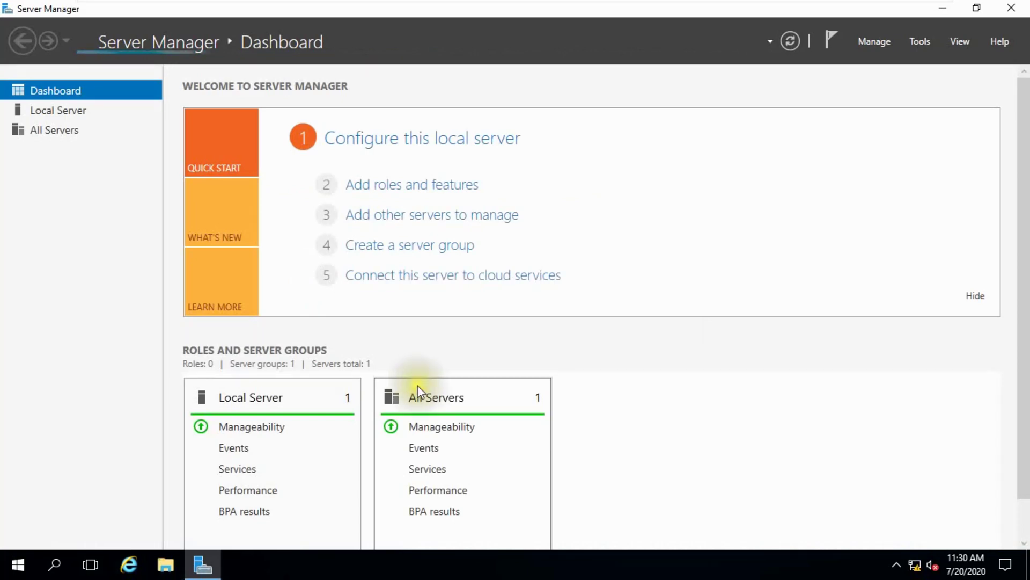
pyautogui.click(71, 113)
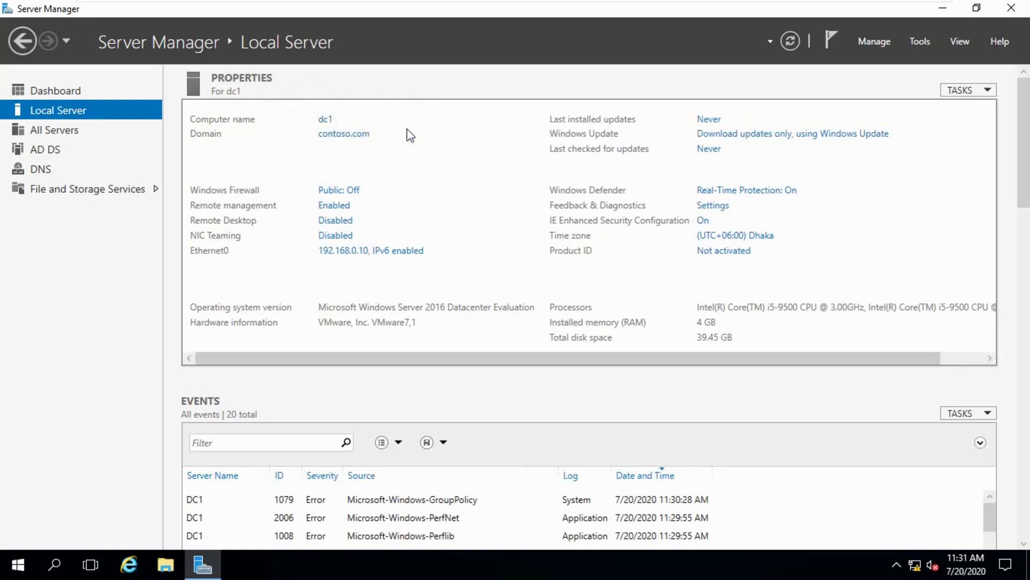
# Step: With Local Server showing domain contoso.com, open the Start menu
pyautogui.click(20, 564)
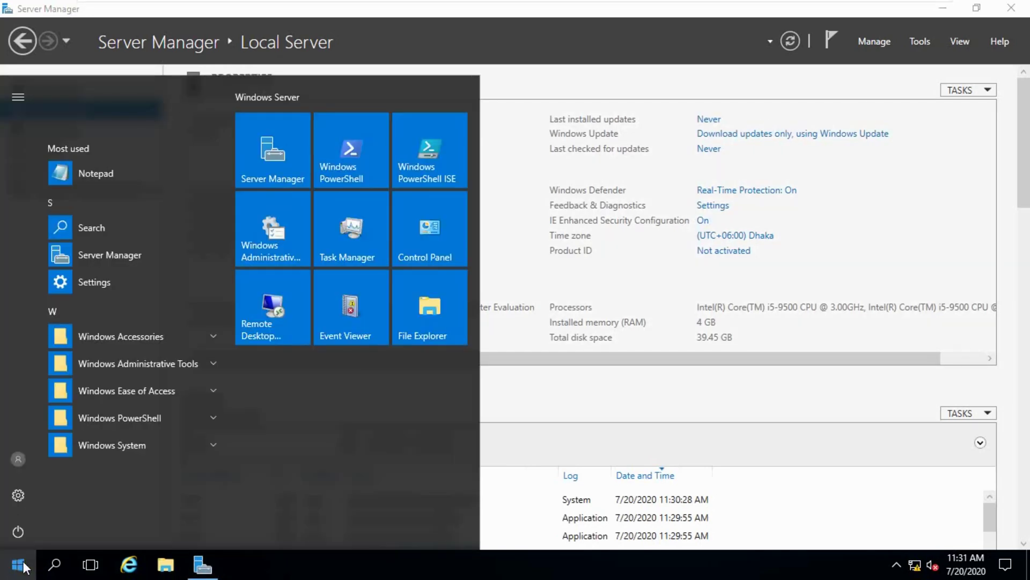
# Step: Launch PowerShell as administrator and change to the C:\ root
pyautogui.rightClick(335, 159)
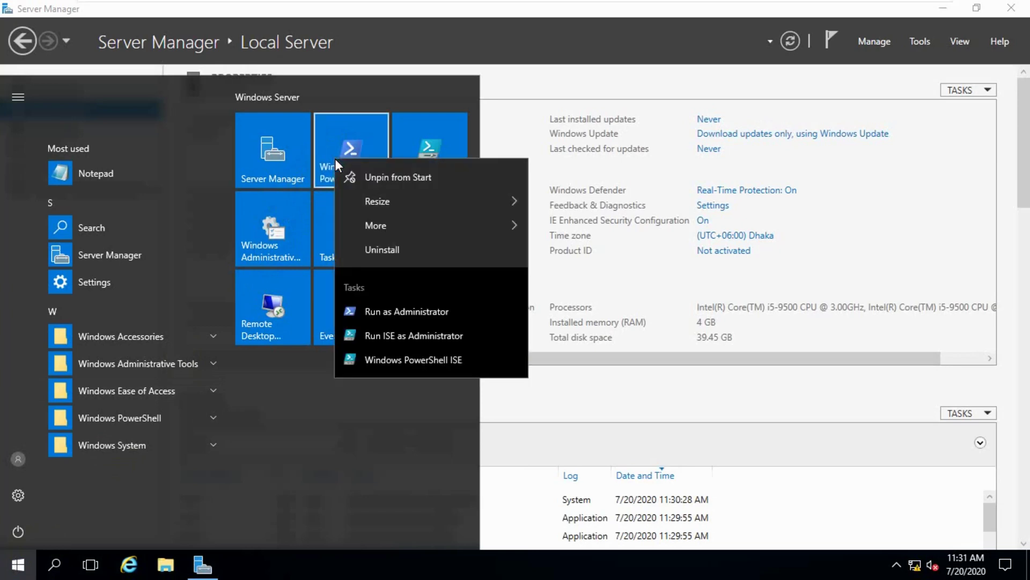
pyautogui.click(393, 316)
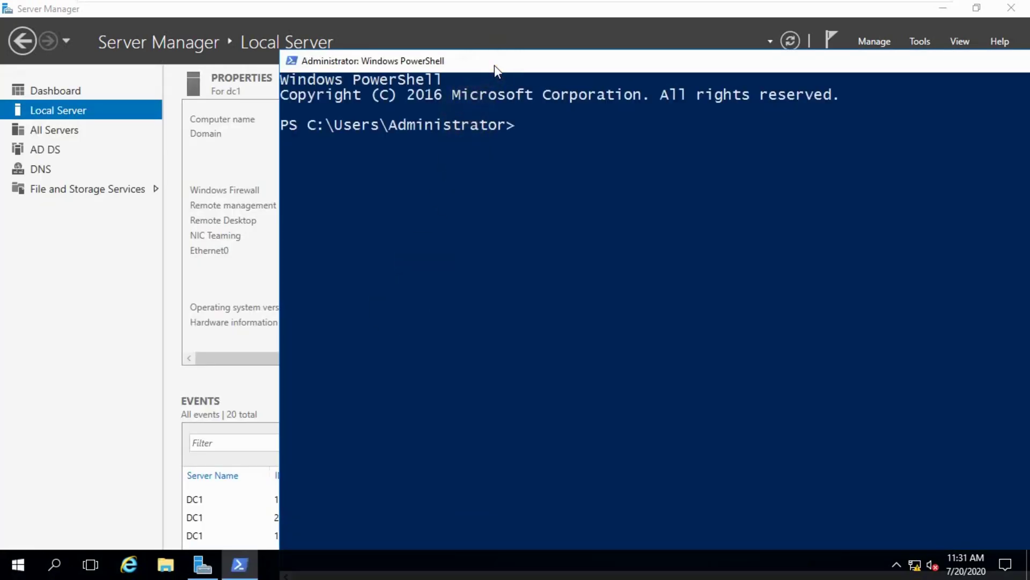
pyautogui.moveTo(324, 64); pyautogui.dragTo(152, 60)
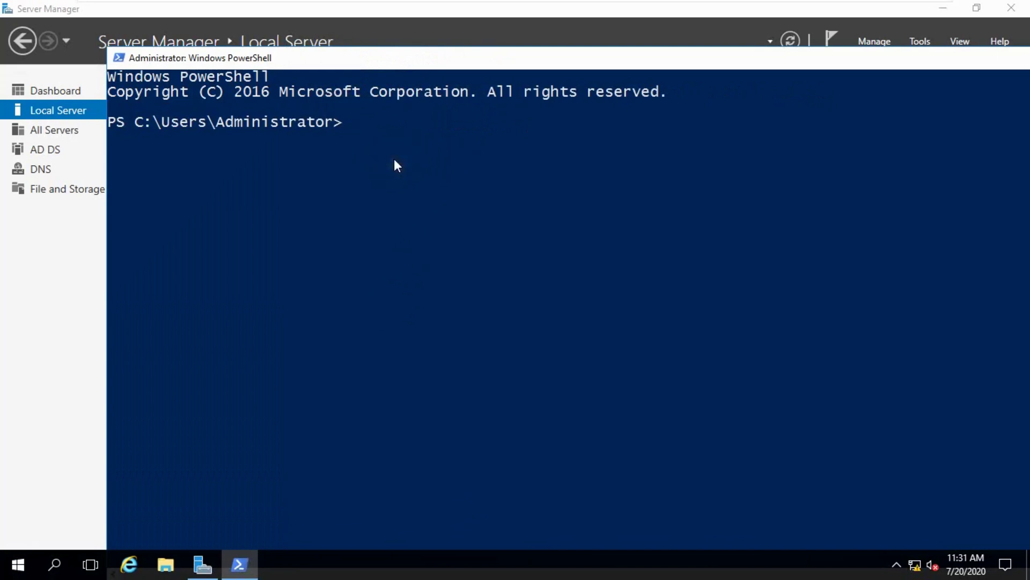
pyautogui.write('cd c:\\')
pyautogui.press('Return')
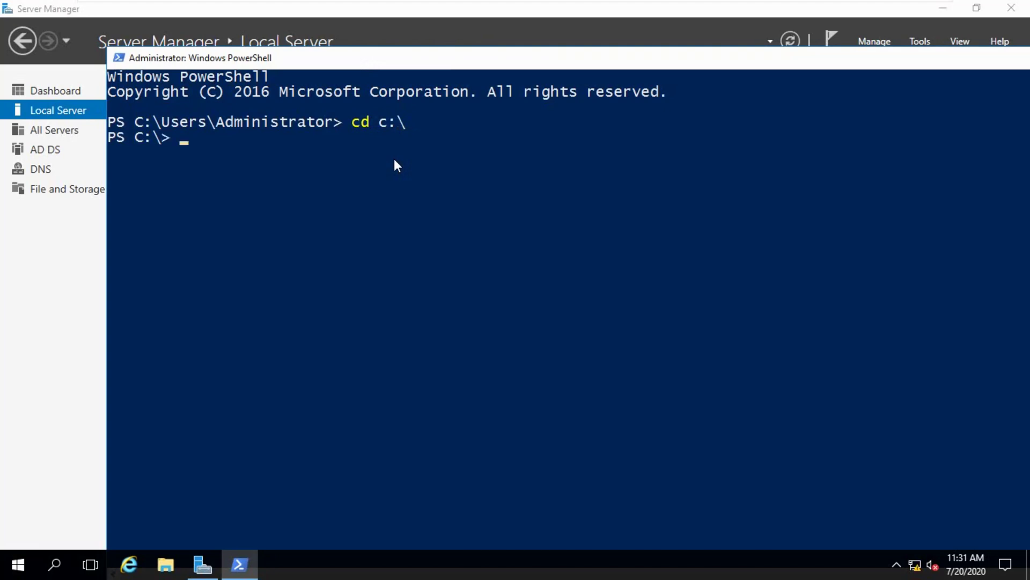
# Step: Run gpfixp /olddns:macro.com /newdns:contoso.com and highlight the misspelled command name
pyautogui.write('gpfixp /old')
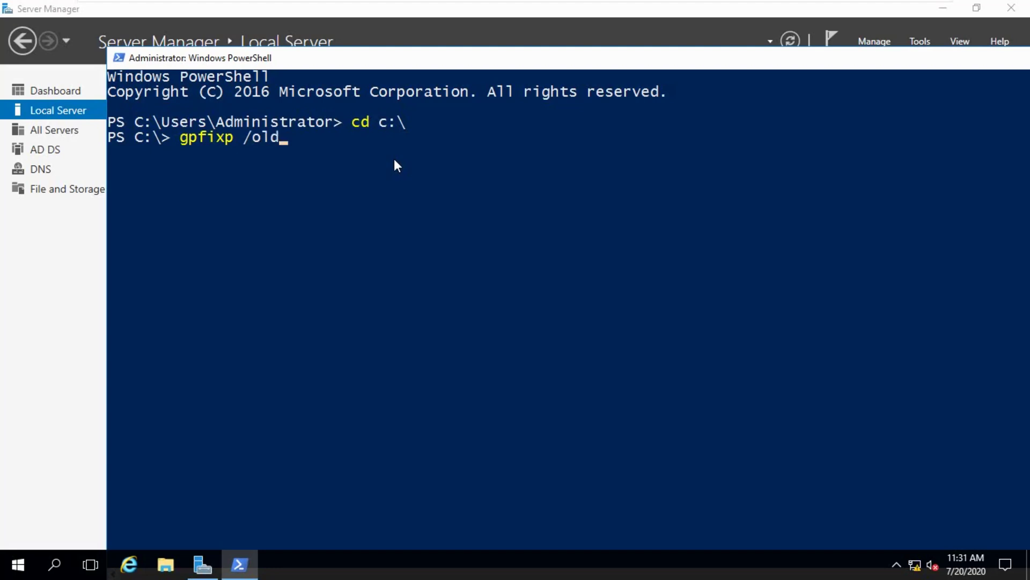
pyautogui.write('dns:macro.com')
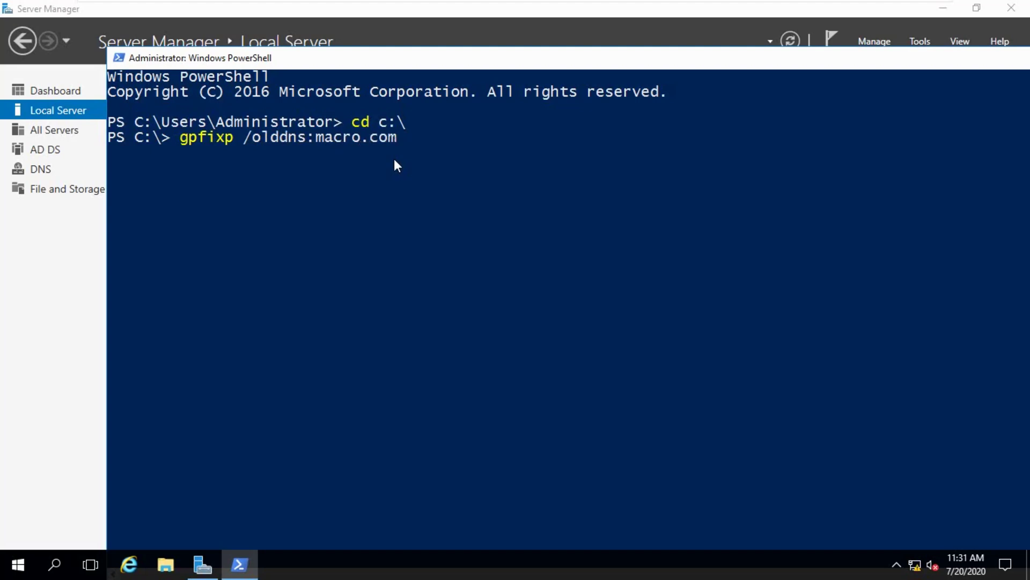
pyautogui.write(' /newdns:con')
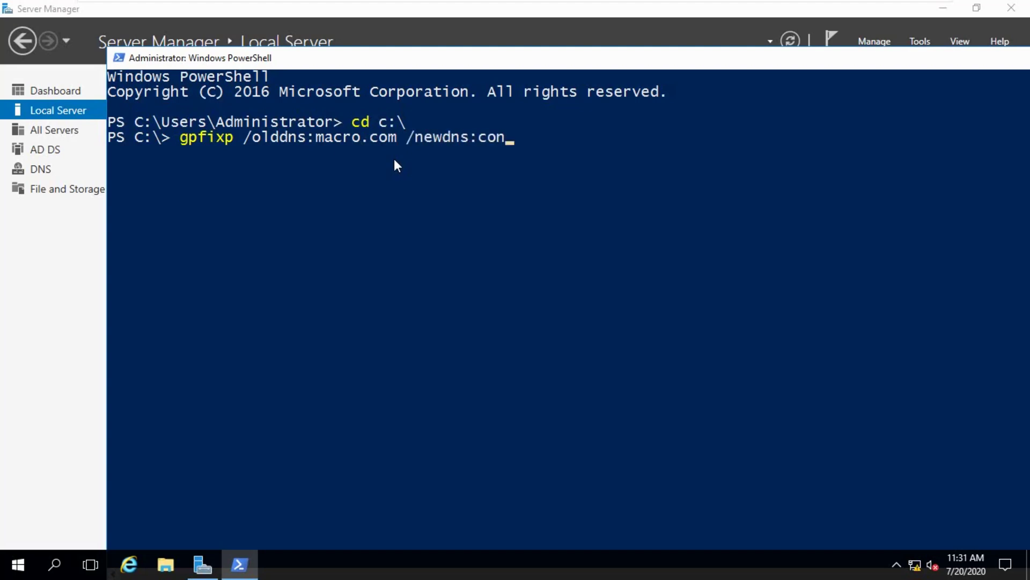
pyautogui.write('toso.com')
pyautogui.press('Return')
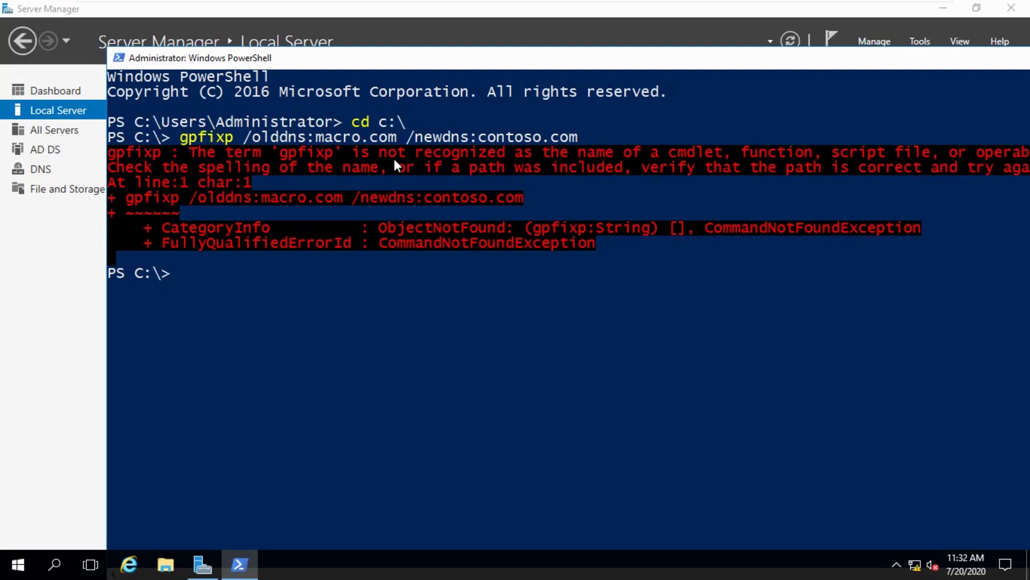
pyautogui.moveTo(718, 3)
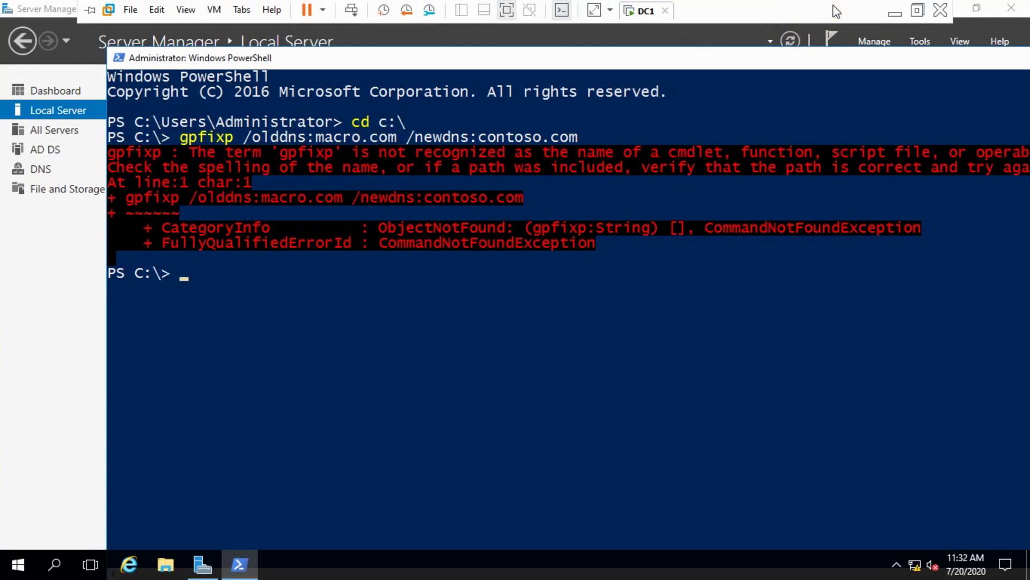
pyautogui.moveTo(184, 140); pyautogui.dragTo(236, 137)
# Step: Correct the command to gpfixup /olddns:macro.com /newdns:contoso.com, rerun it successfully, and exit full screen
pyautogui.press('Escape')
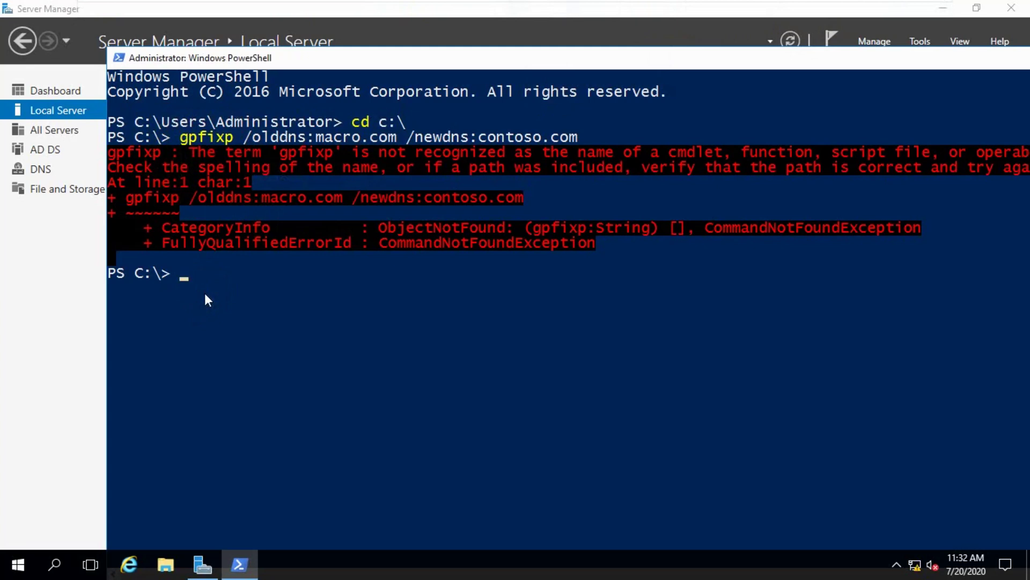
pyautogui.press('Up')
pyautogui.press('Left')
pyautogui.press('Left')
pyautogui.press('Left')
pyautogui.press('Left')
pyautogui.press('Left')
pyautogui.press('Left')
pyautogui.press('Left')
pyautogui.press('Left')
pyautogui.press('Left')
pyautogui.press('Left')
pyautogui.press('Left')
pyautogui.press('Left')
pyautogui.press('Left')
pyautogui.press('Left')
pyautogui.press('Left')
pyautogui.press('Left')
pyautogui.press('Left')
pyautogui.press('Left')
pyautogui.press('Left')
pyautogui.press('Left')
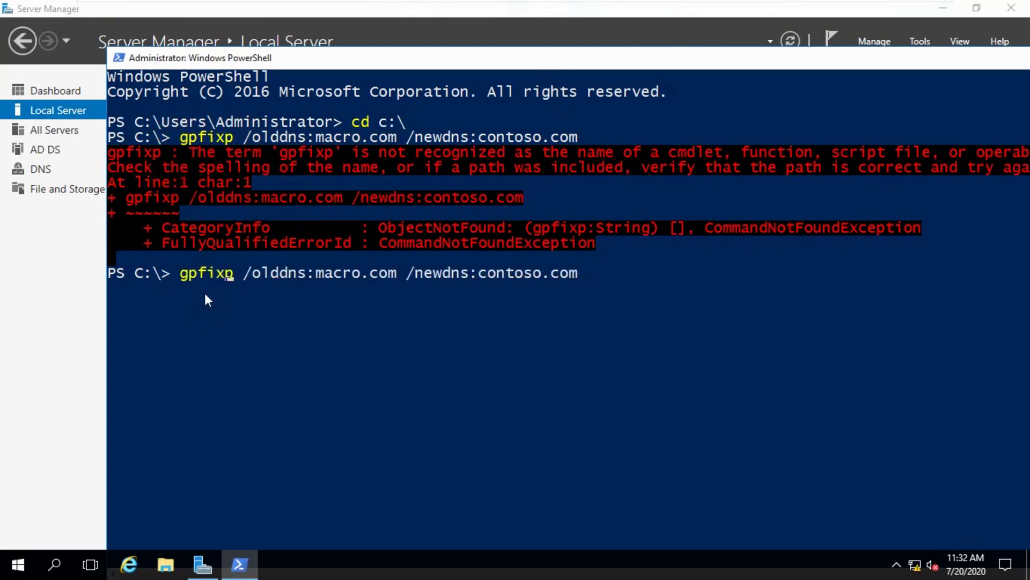
pyautogui.write('u')
pyautogui.press('Return')
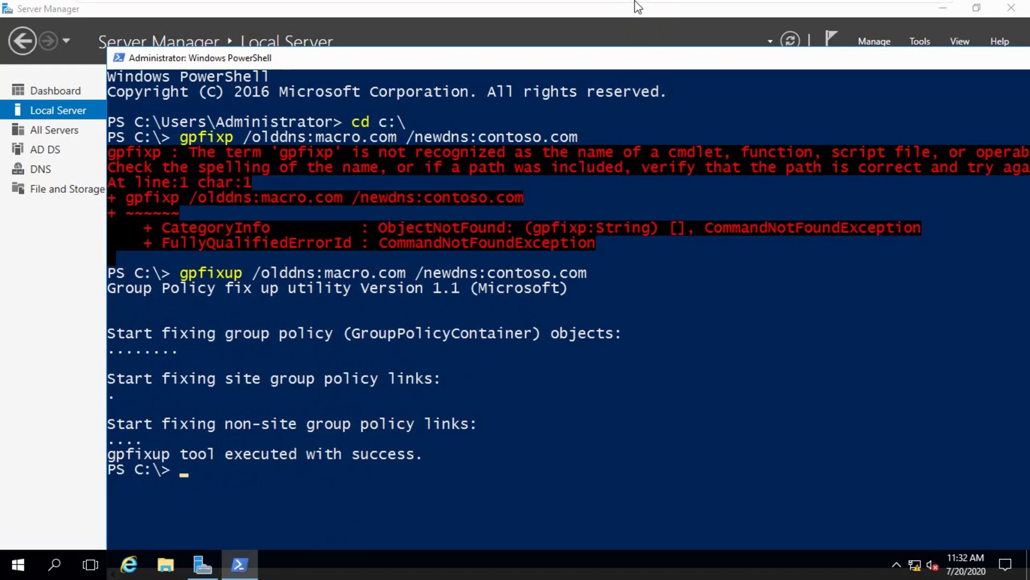
pyautogui.moveTo(883, 2)
pyautogui.click(918, 10)
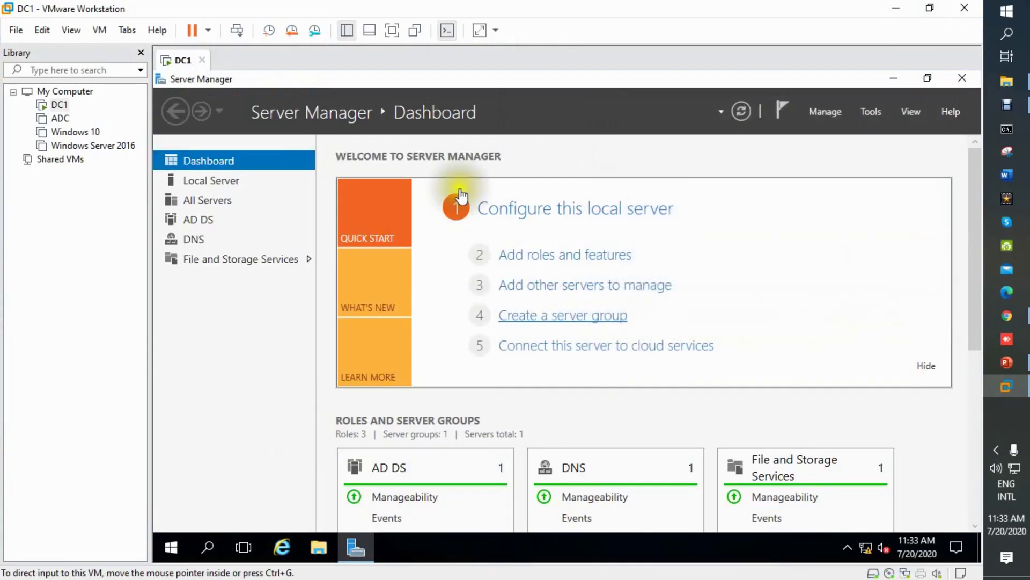
# Step: Verify Local Server shows domain contoso.com, return to full screen, and sign out of Windows
pyautogui.click(221, 183)
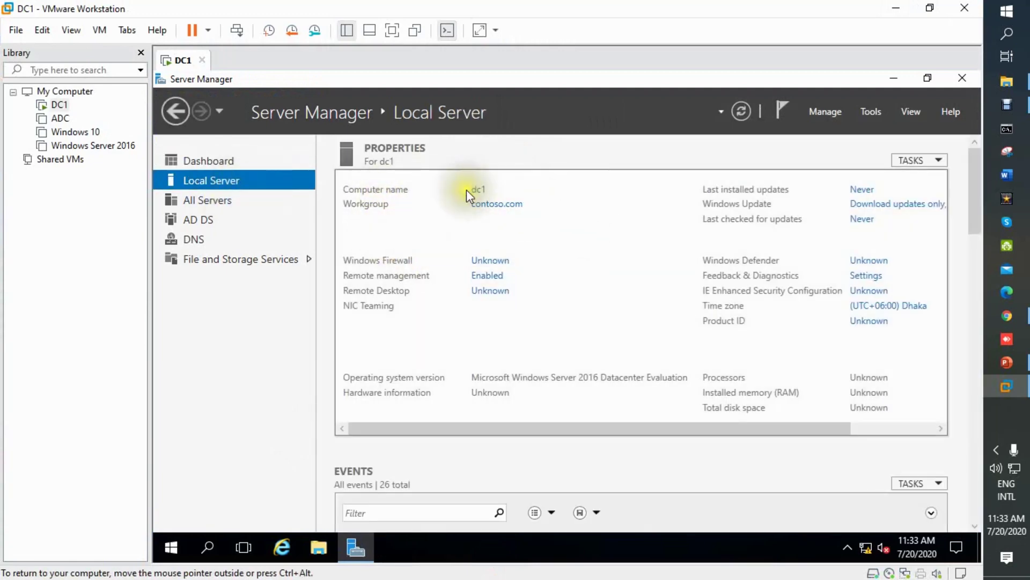
pyautogui.click(392, 30)
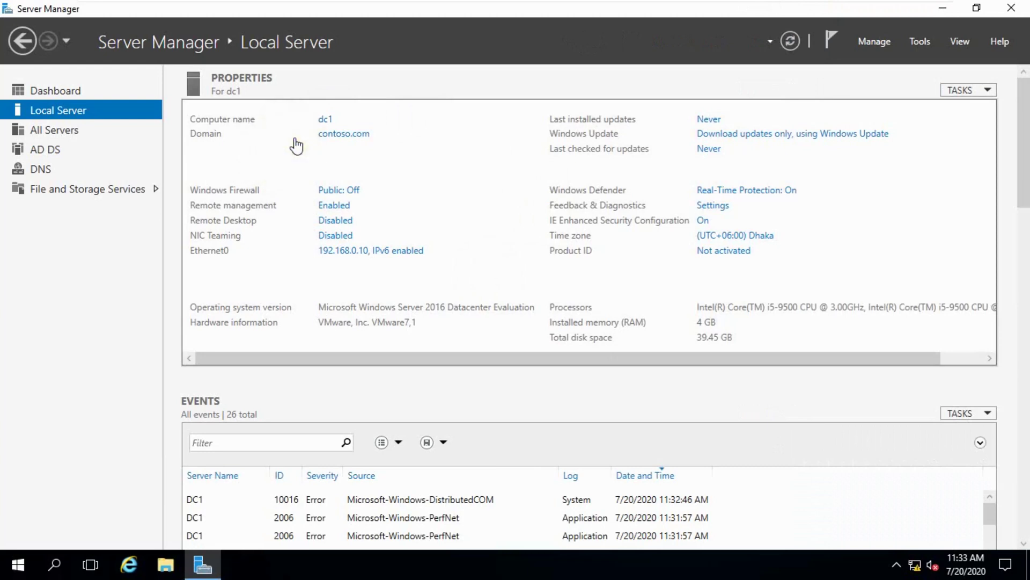
pyautogui.rightClick(11, 566)
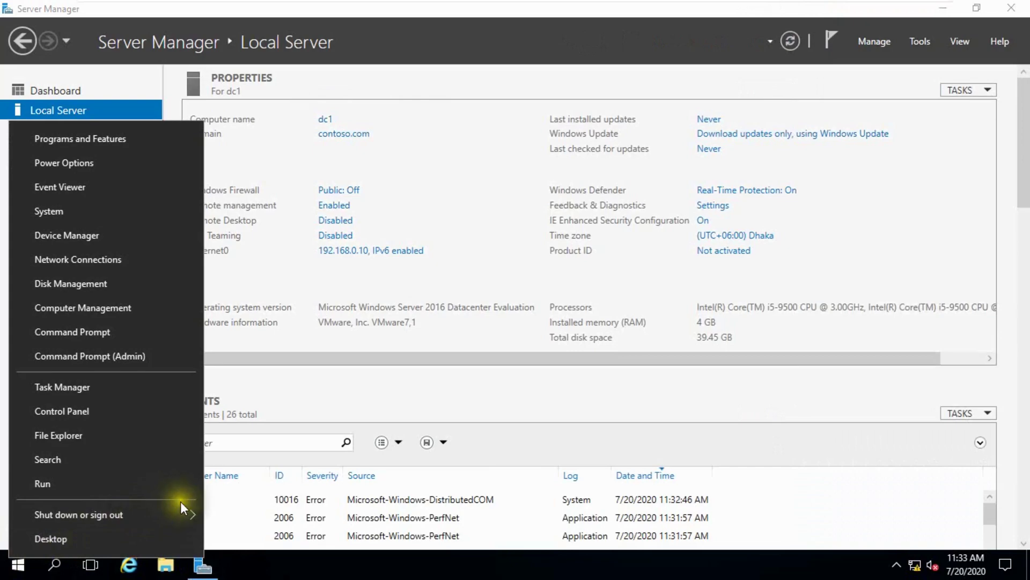
pyautogui.moveTo(185, 505)
pyautogui.click(249, 457)
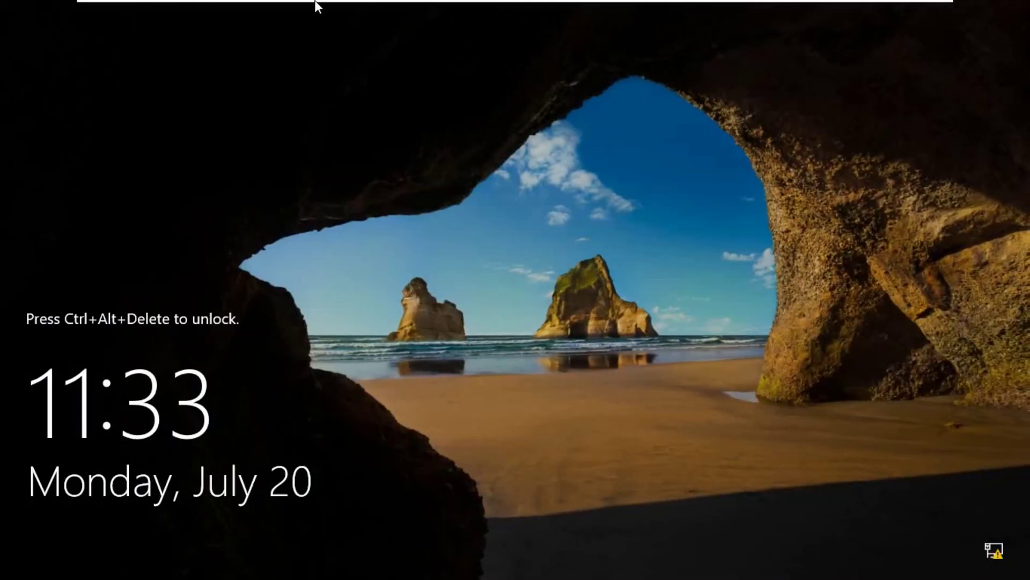
# Step: Send Ctrl+Alt+Del and sign back in with the administrator password
pyautogui.moveTo(316, 3)
pyautogui.click(351, 10)
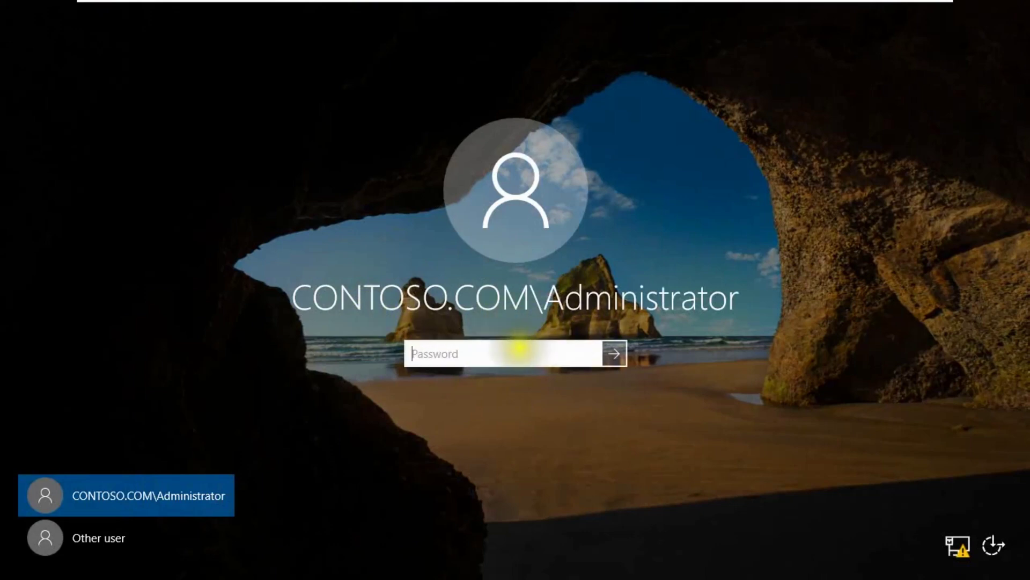
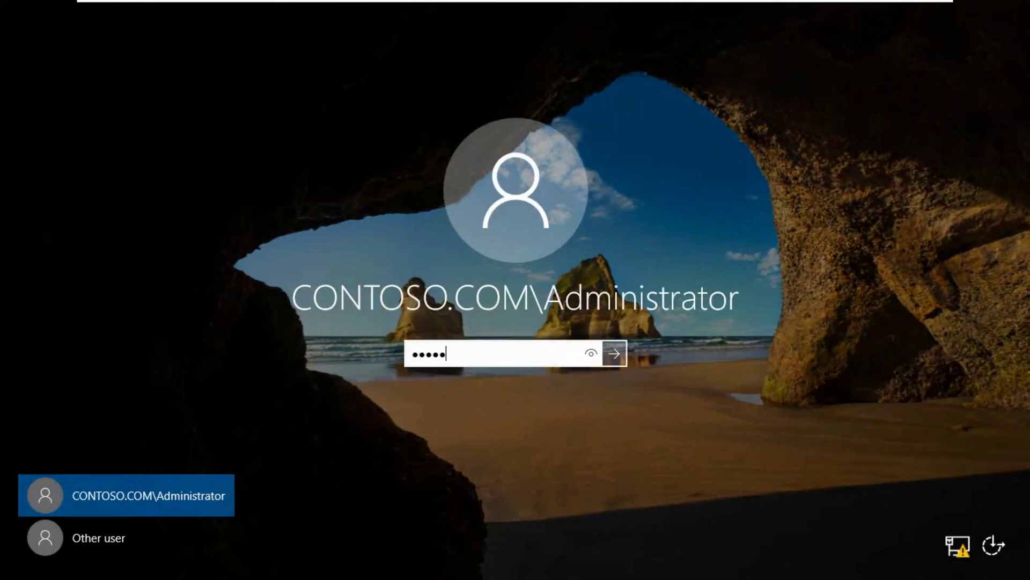
pyautogui.press('Return')
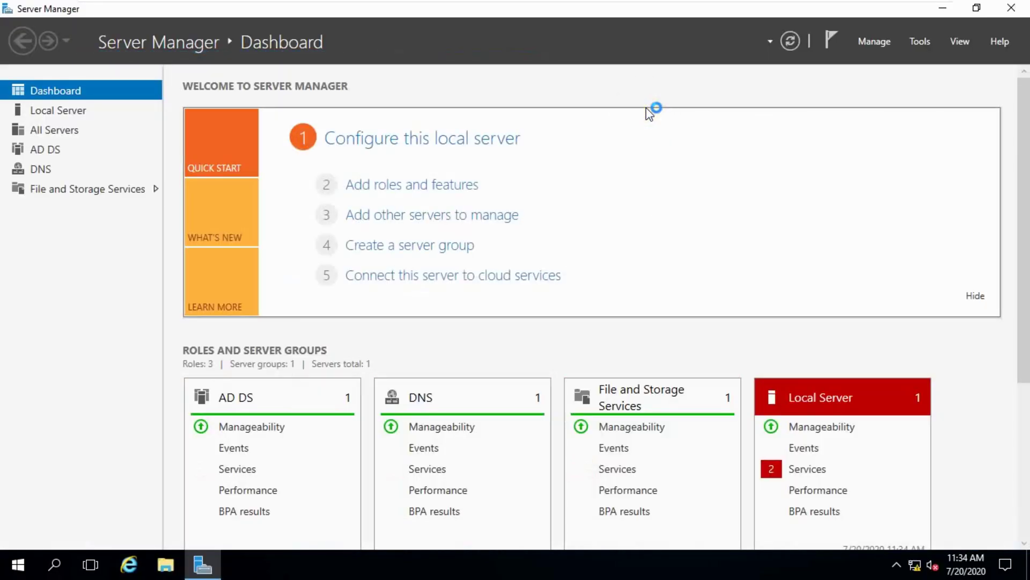
# Step: Open DNS Manager and expand DC1 > Forward Lookup Zones > contoso.com to view its records
pyautogui.click(919, 41)
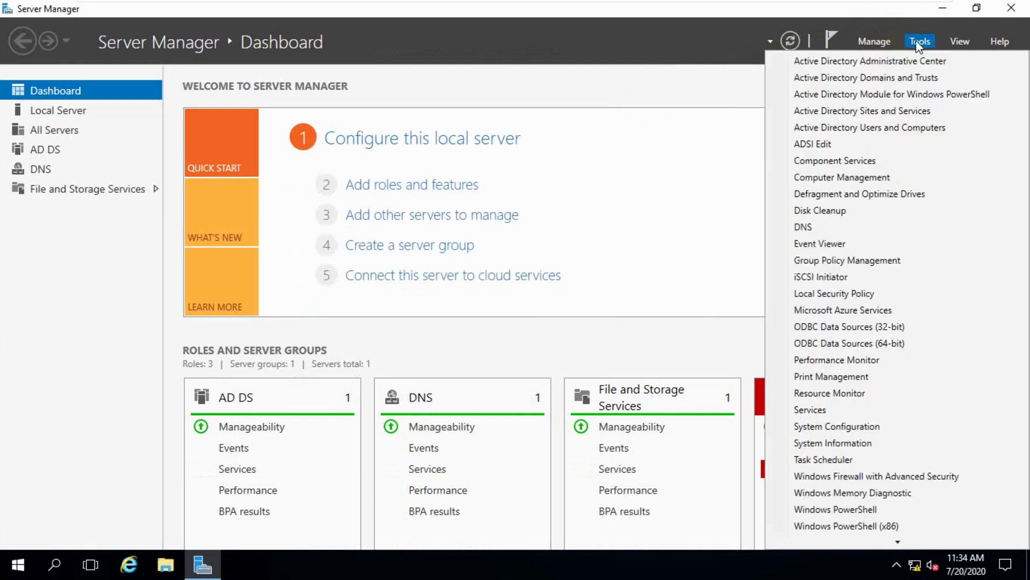
pyautogui.click(803, 226)
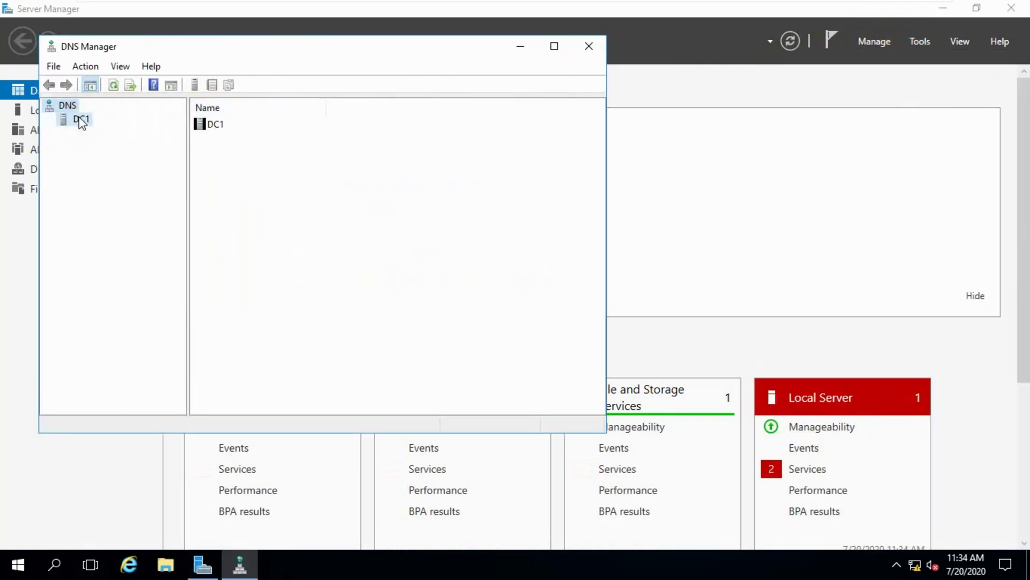
pyautogui.doubleClick(82, 119)
pyautogui.doubleClick(65, 134)
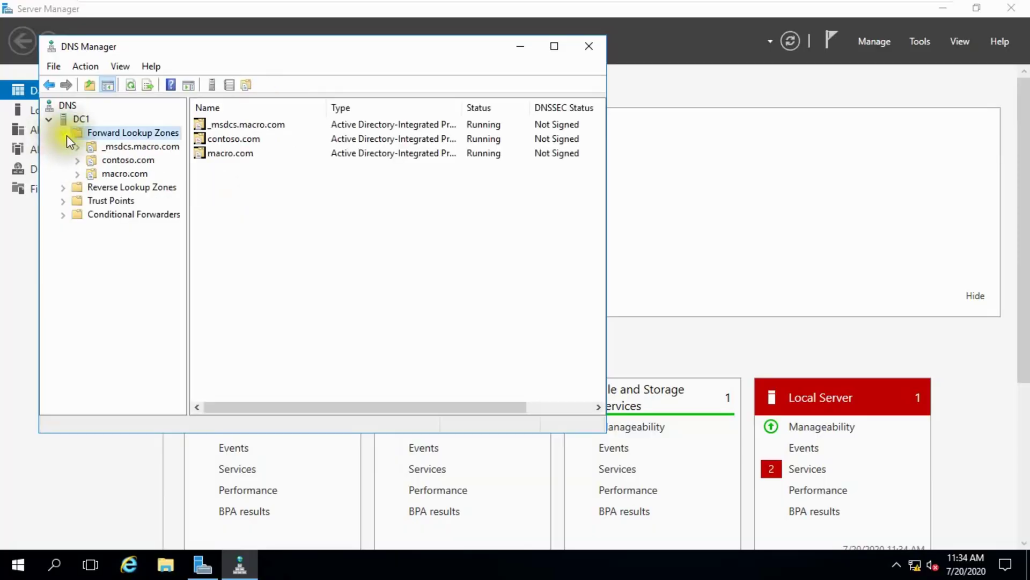
pyautogui.doubleClick(112, 161)
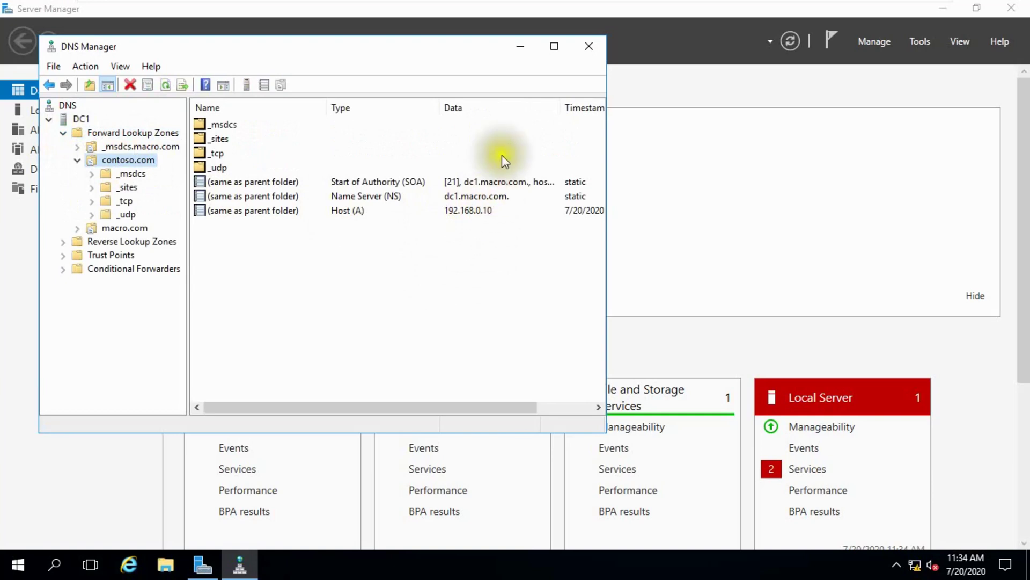
# Step: Maximize DNS Manager, view the _msdcs.macro.com zone, then minimize it
pyautogui.click(553, 47)
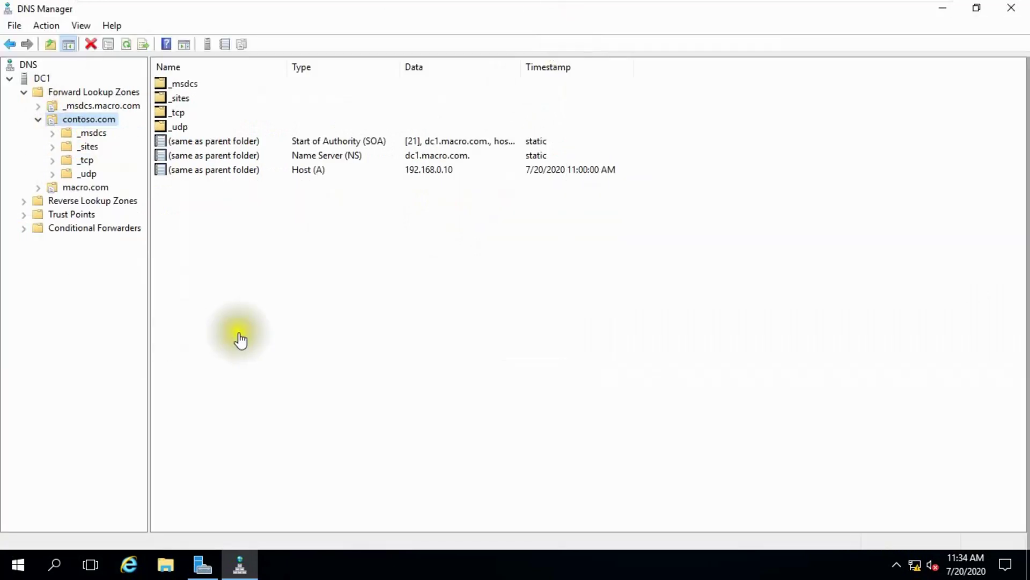
pyautogui.click(92, 105)
pyautogui.click(941, 9)
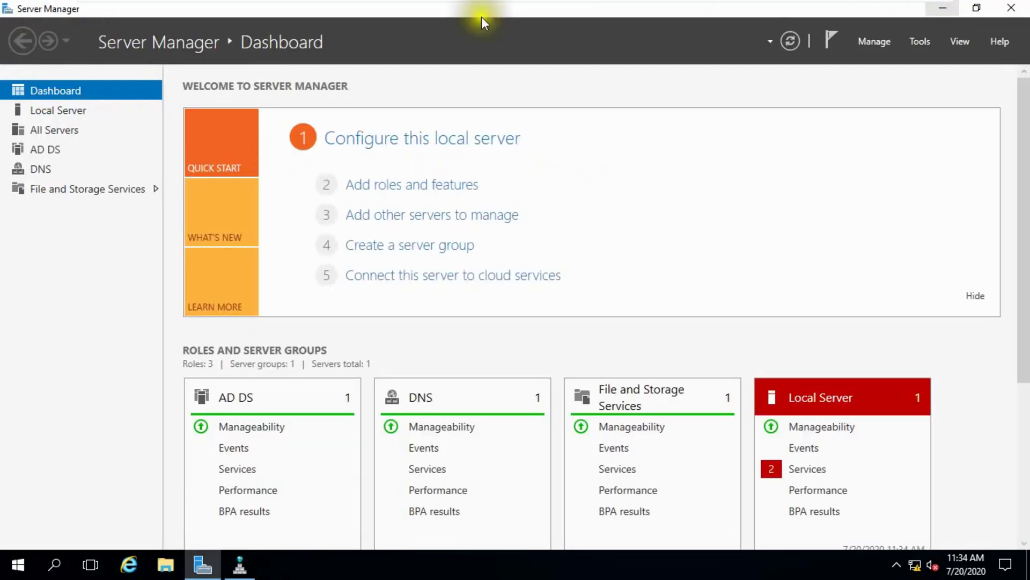
# Step: Show Local Server properties confirming dc1 in contoso.com at 192.168.0.10, then leave VMware full screen
pyautogui.click(54, 130)
pyautogui.click(129, 111)
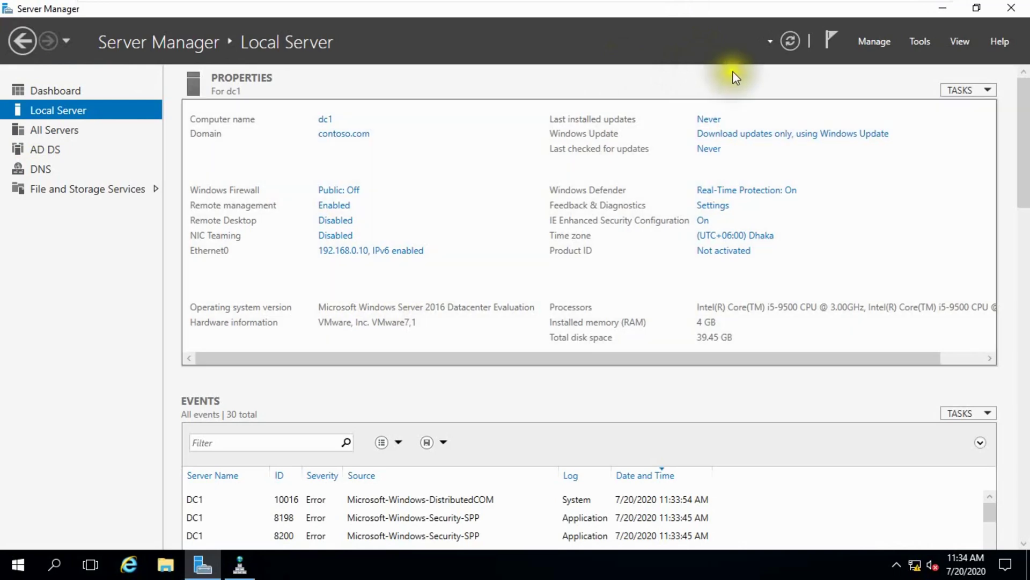
pyautogui.moveTo(848, 6)
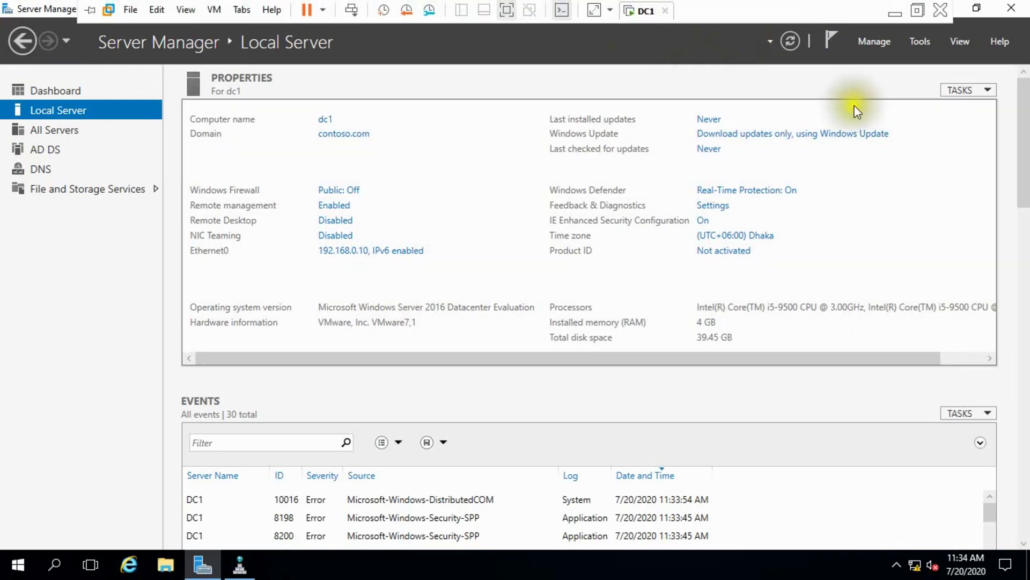
pyautogui.click(915, 10)
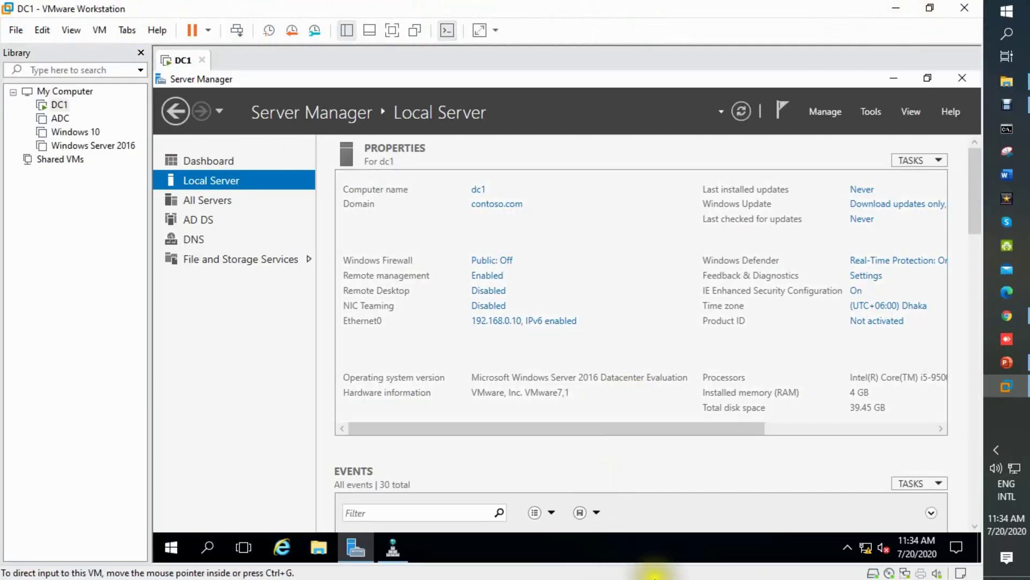